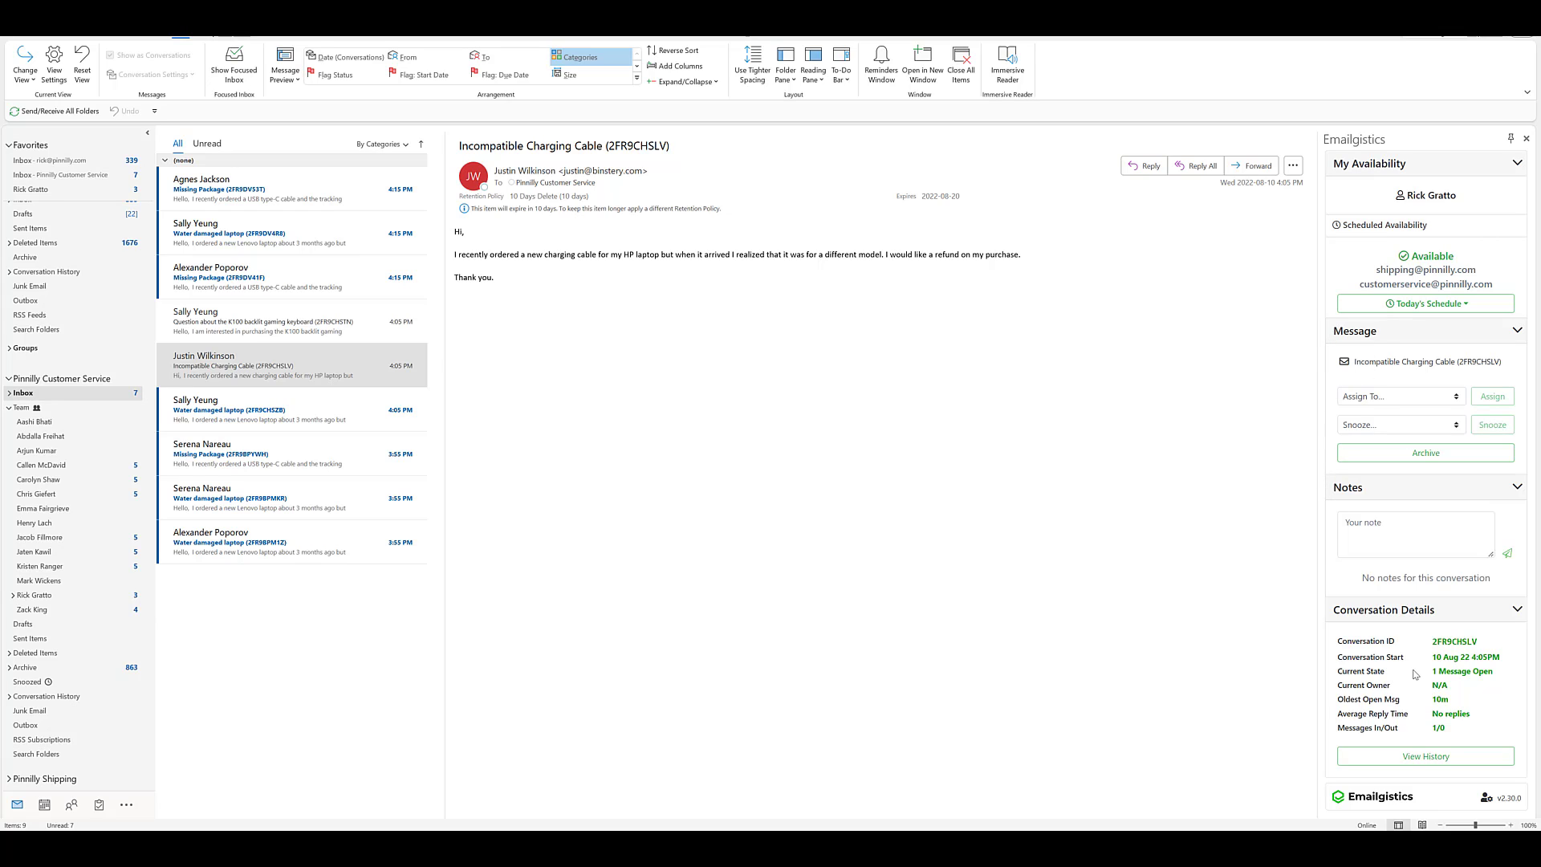
# Assign the Incompatible Charging Cable email to an agent, then open it from that agent's team folder
pyautogui.click(338, 362)
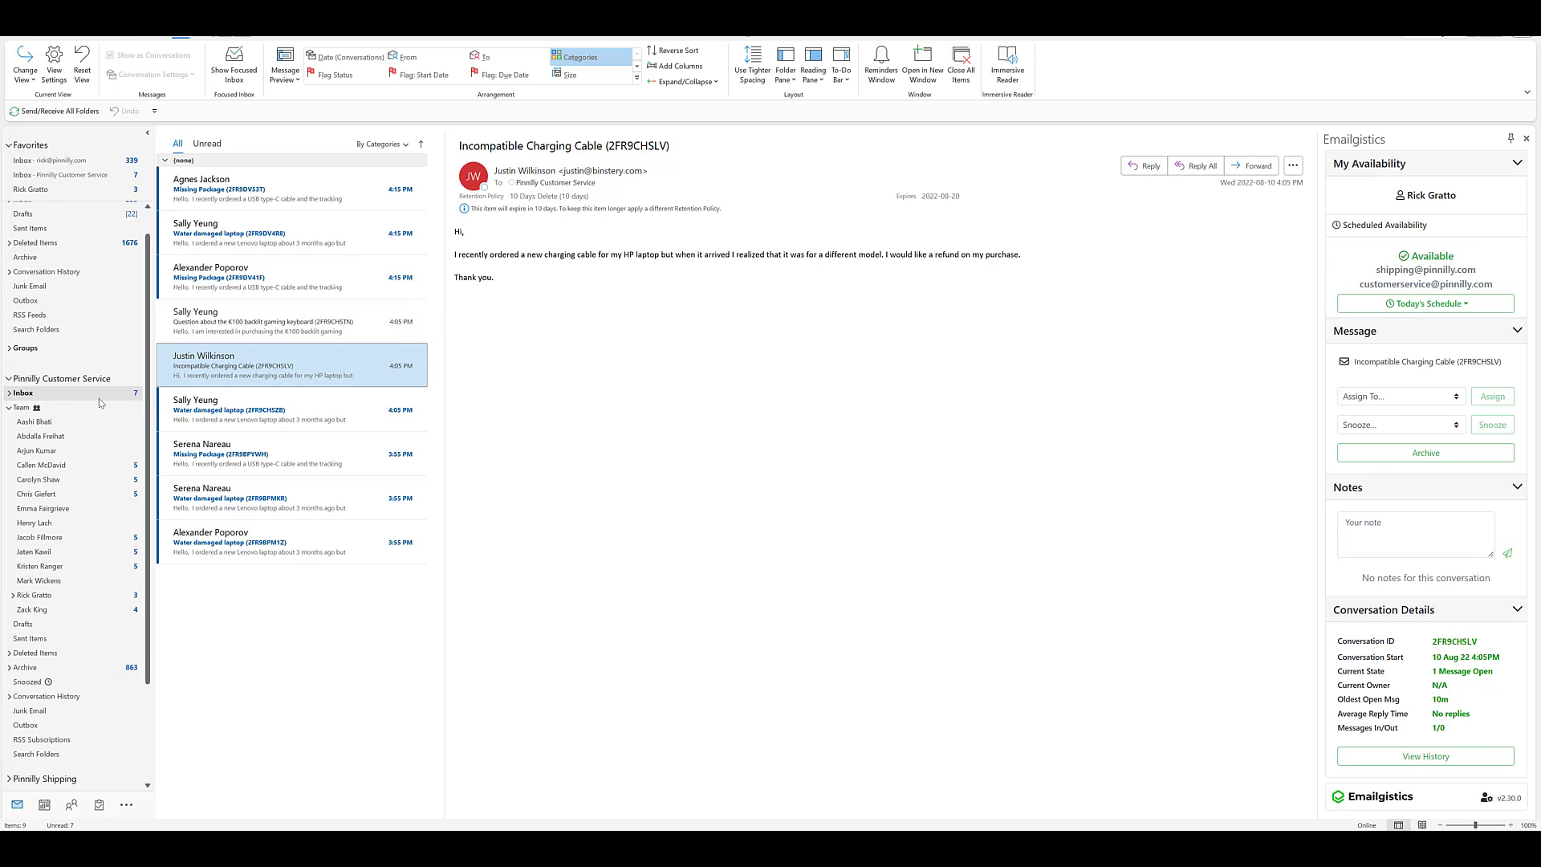
pyautogui.click(1379, 398)
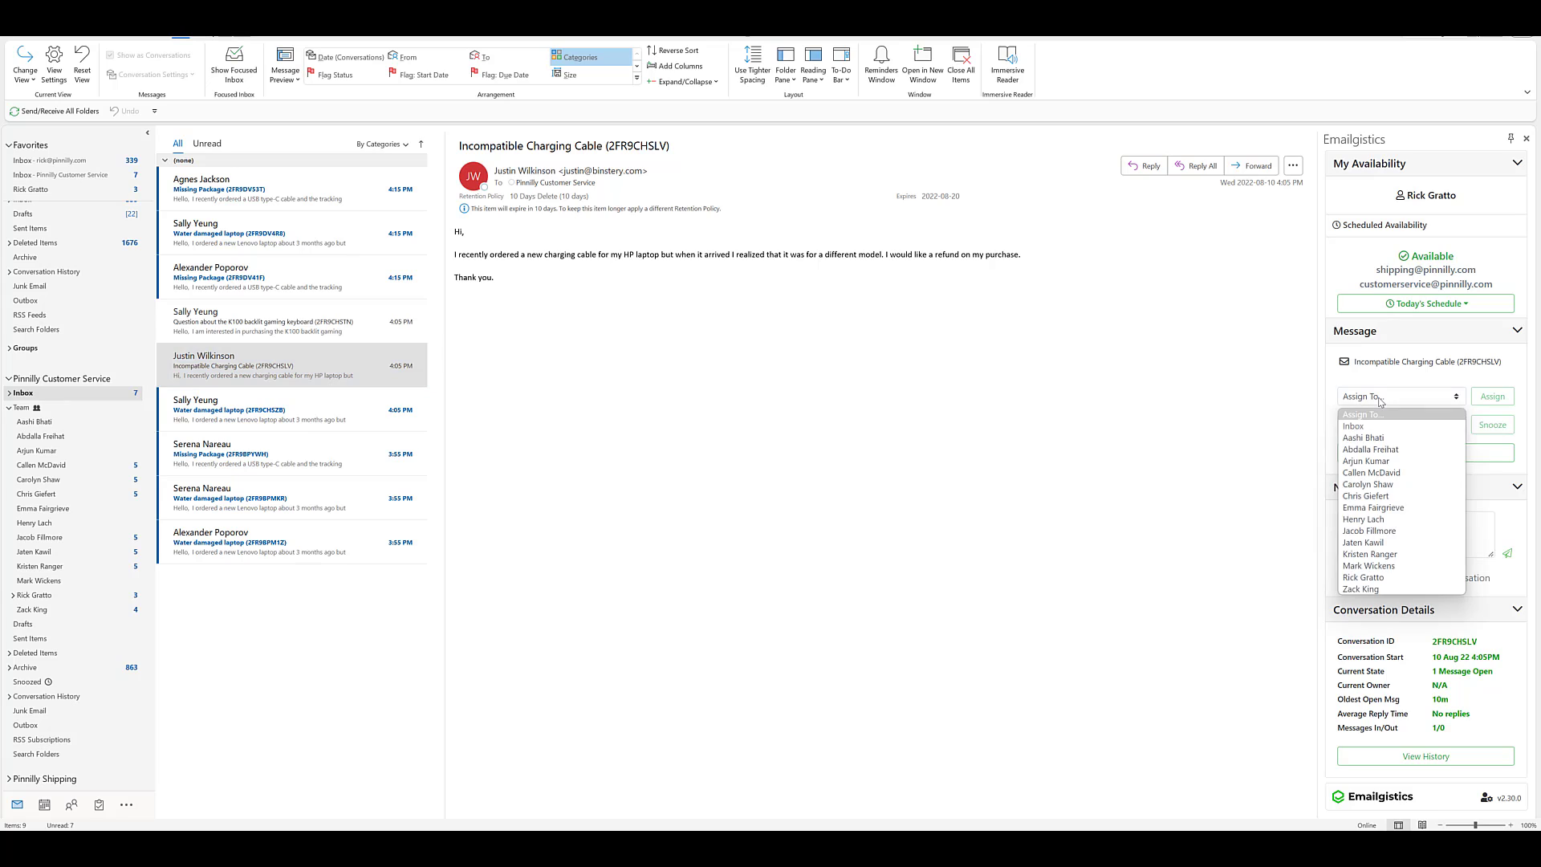
pyautogui.click(1424, 578)
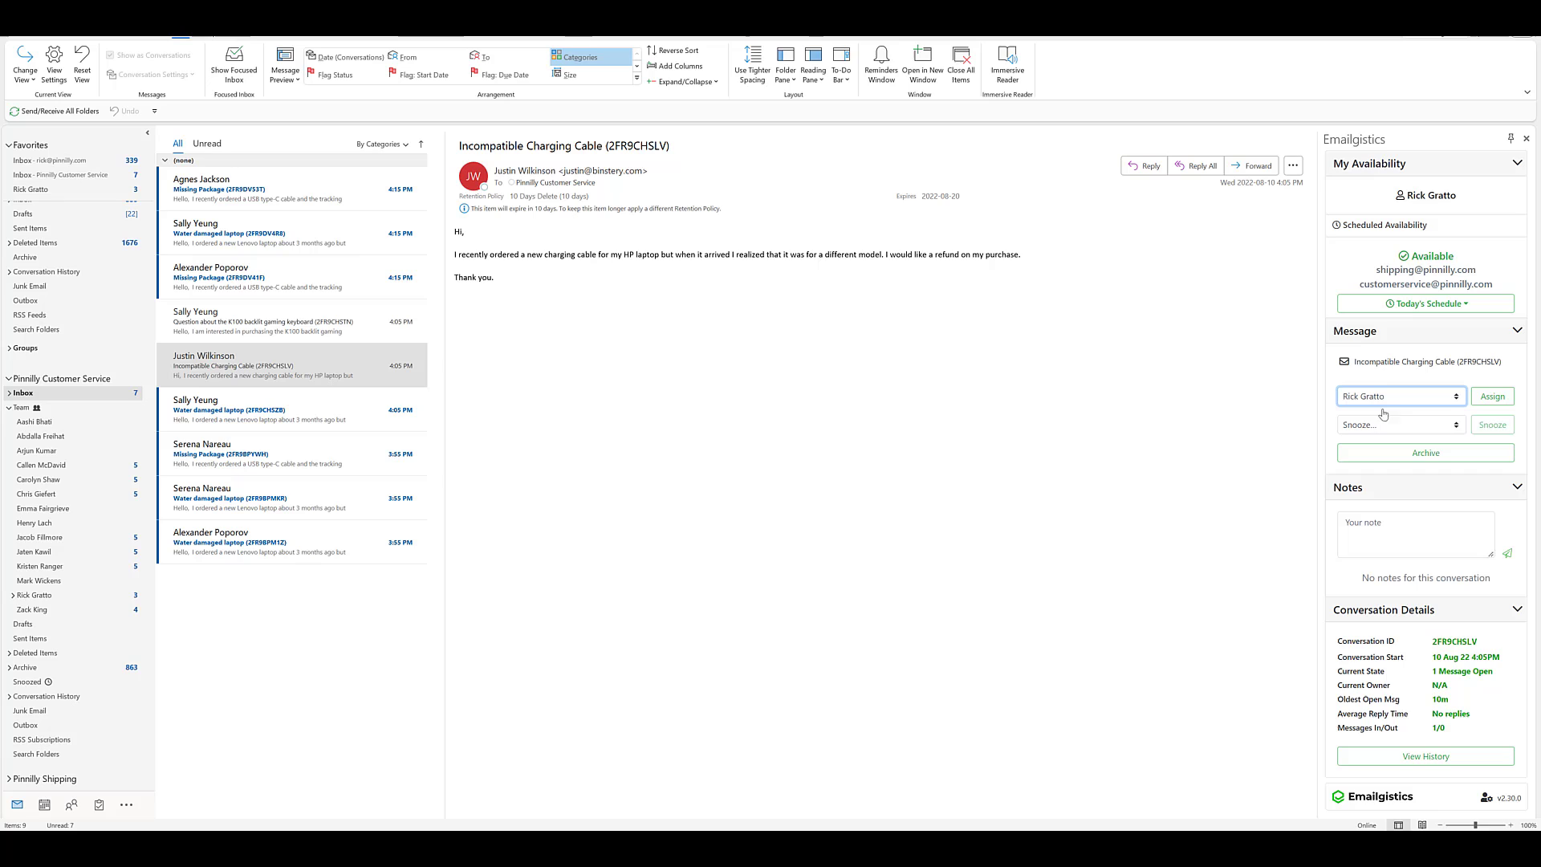
pyautogui.click(1487, 396)
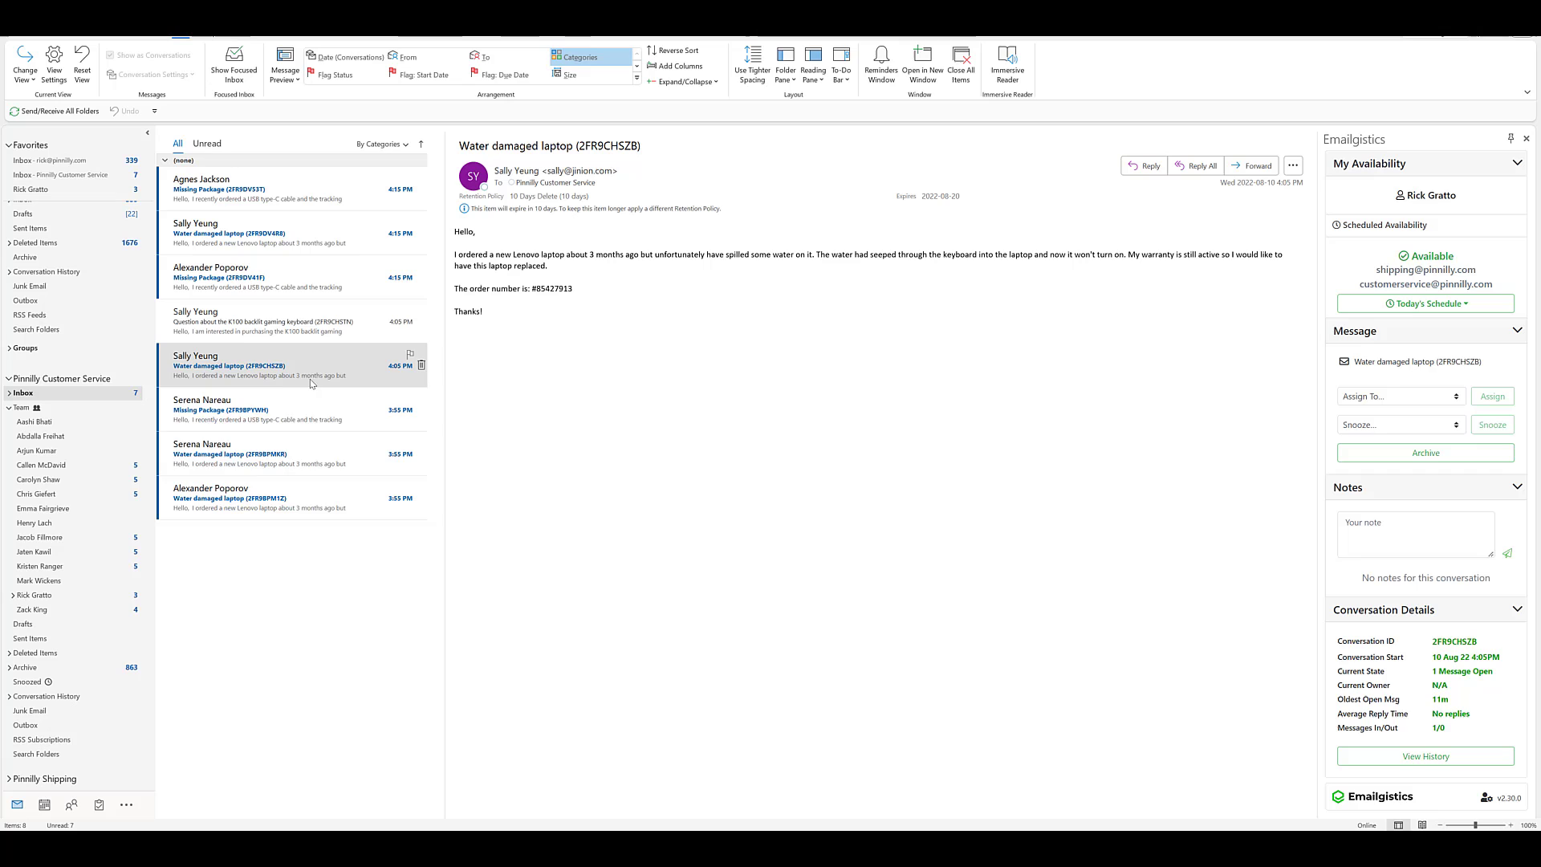
pyautogui.click(106, 601)
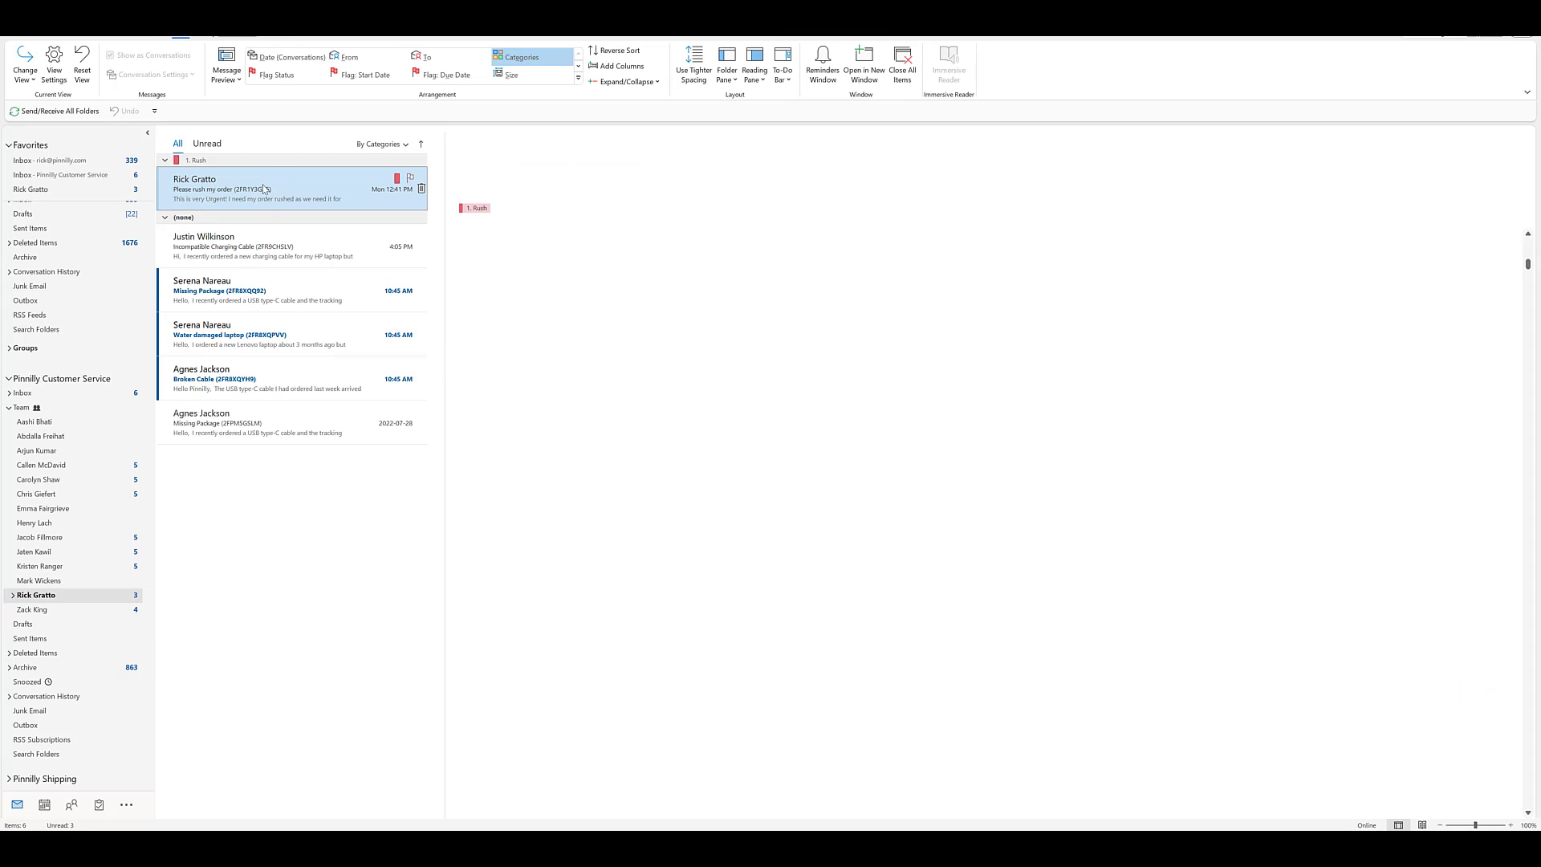
pyautogui.click(262, 241)
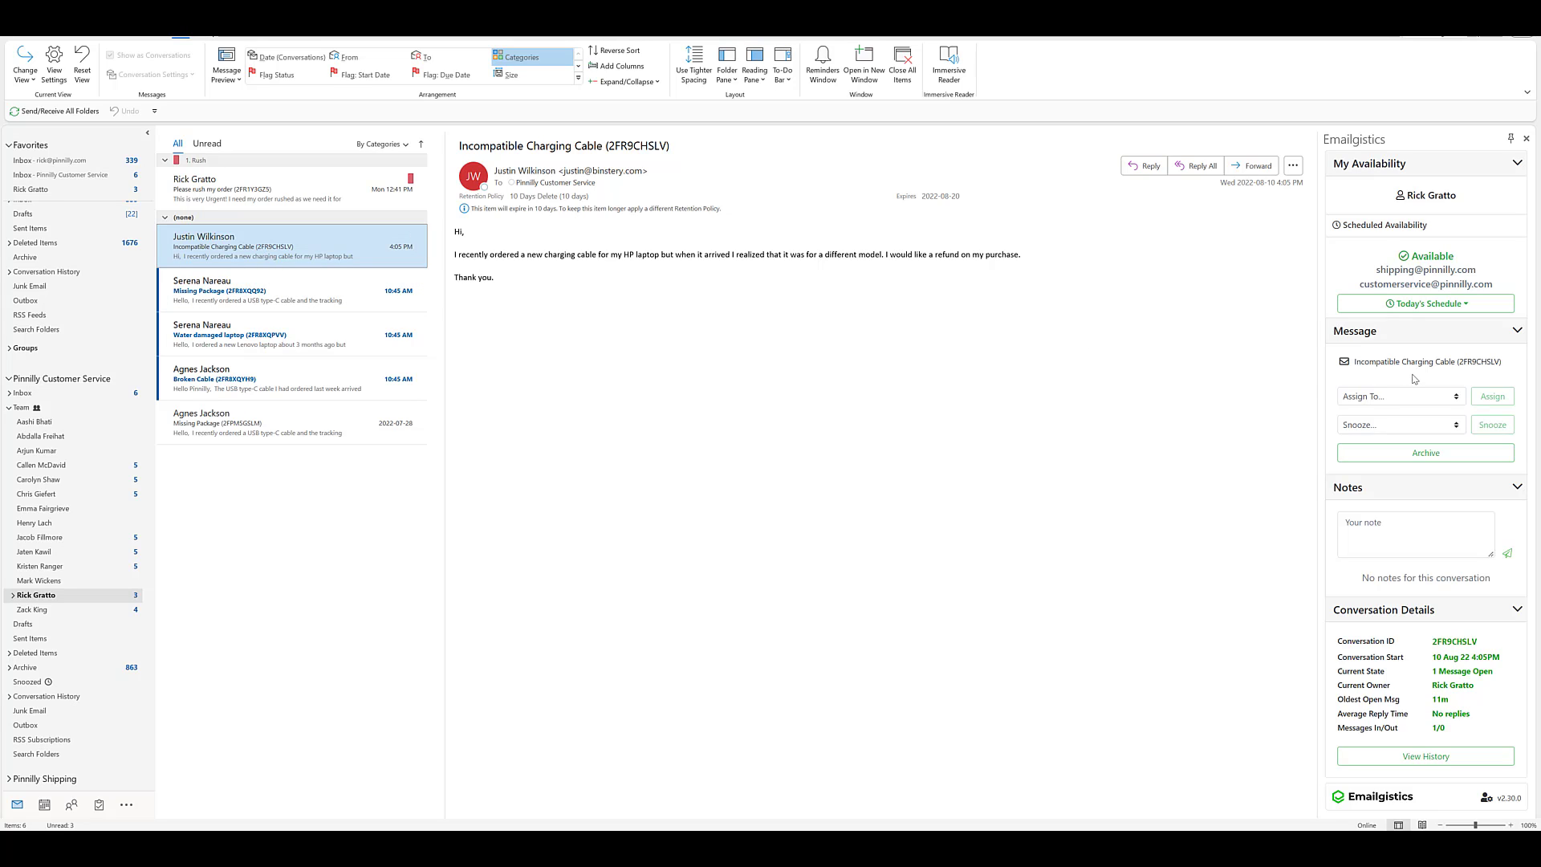
# Save the note 'Follow up with Client tomorrow at 8:00 am', correcting the misspelled 'Follow'
pyautogui.click(1383, 526)
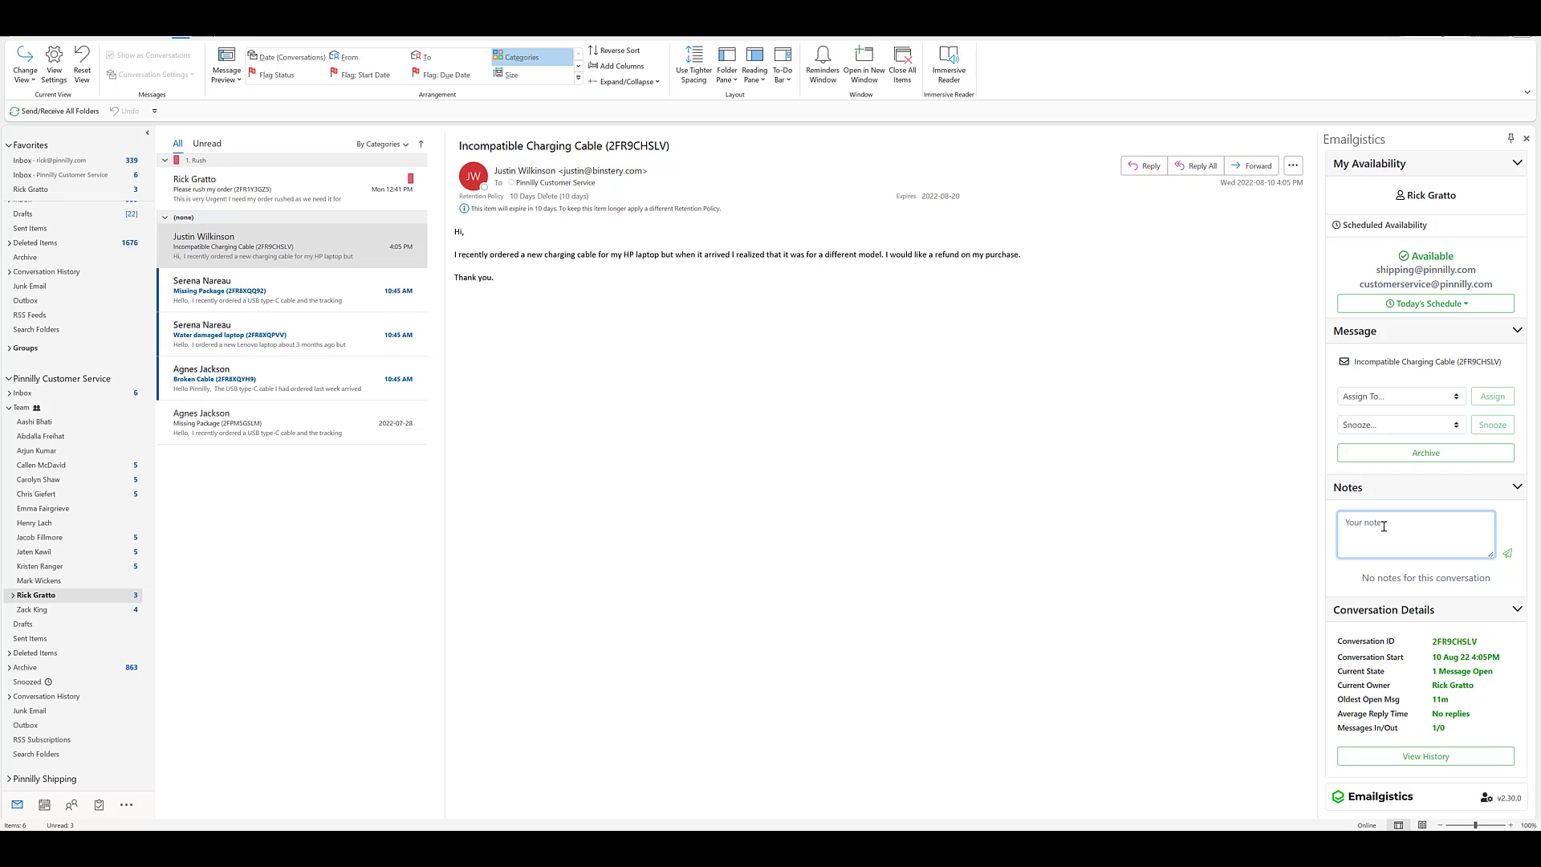
pyautogui.write('Followm up with Client tomorrow at 8:00 am')
pyautogui.rightClick(1362, 522)
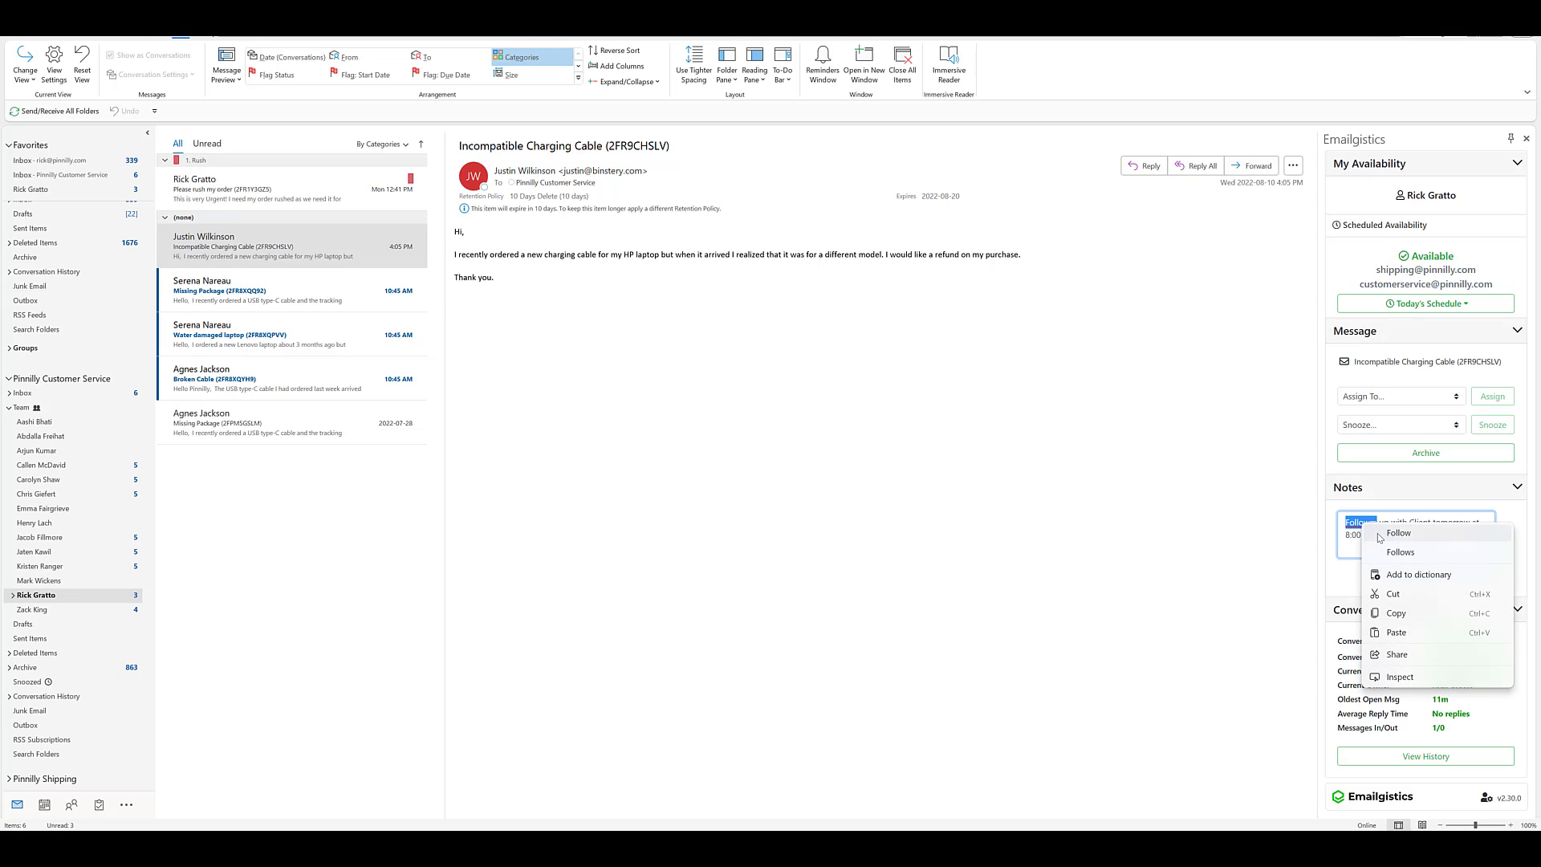
pyautogui.click(1378, 534)
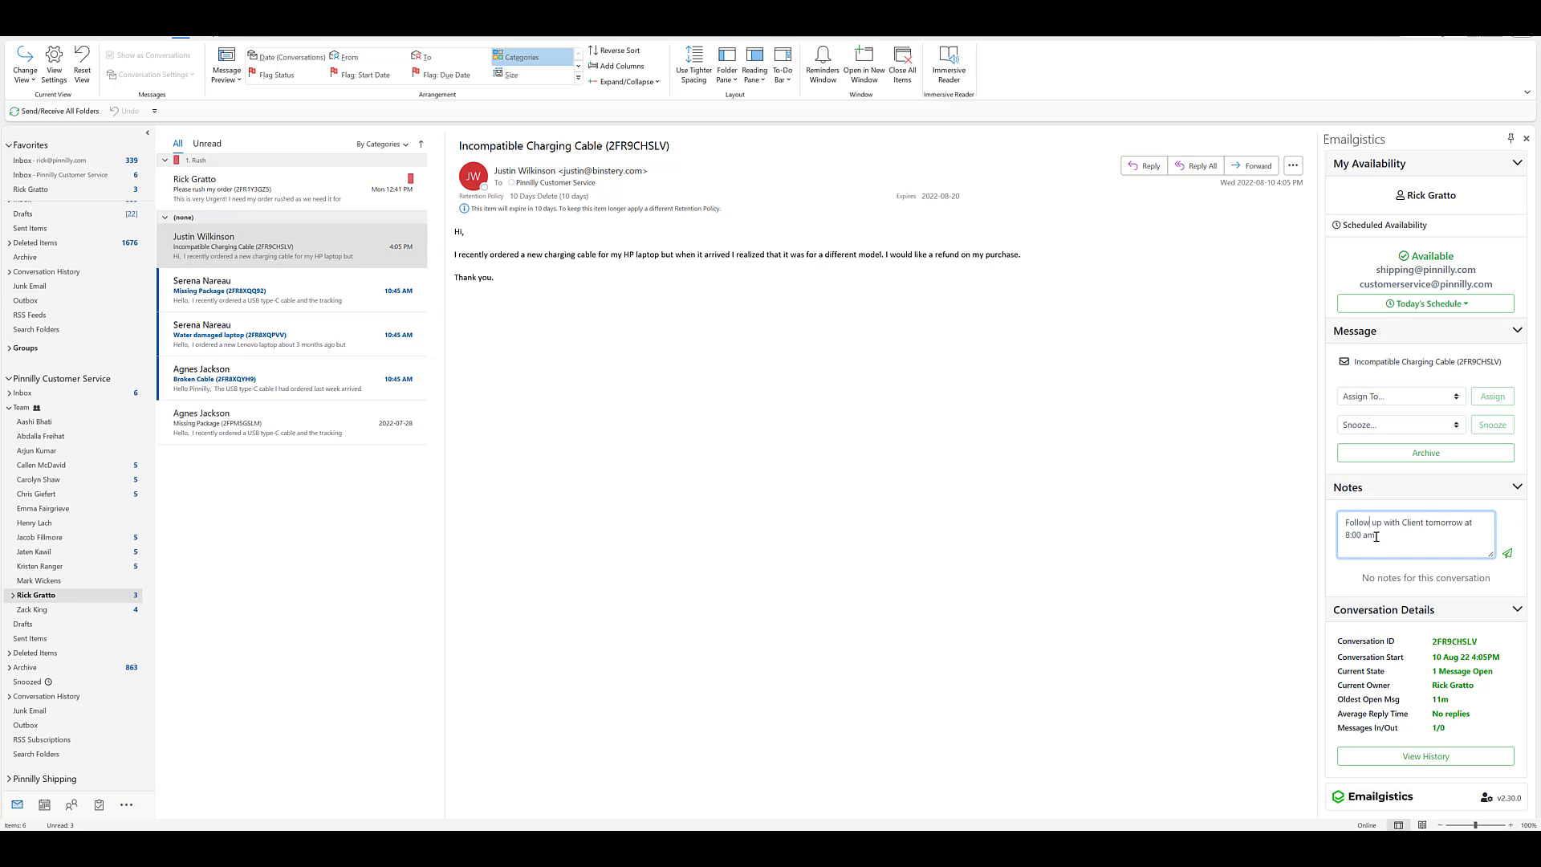
pyautogui.click(1508, 556)
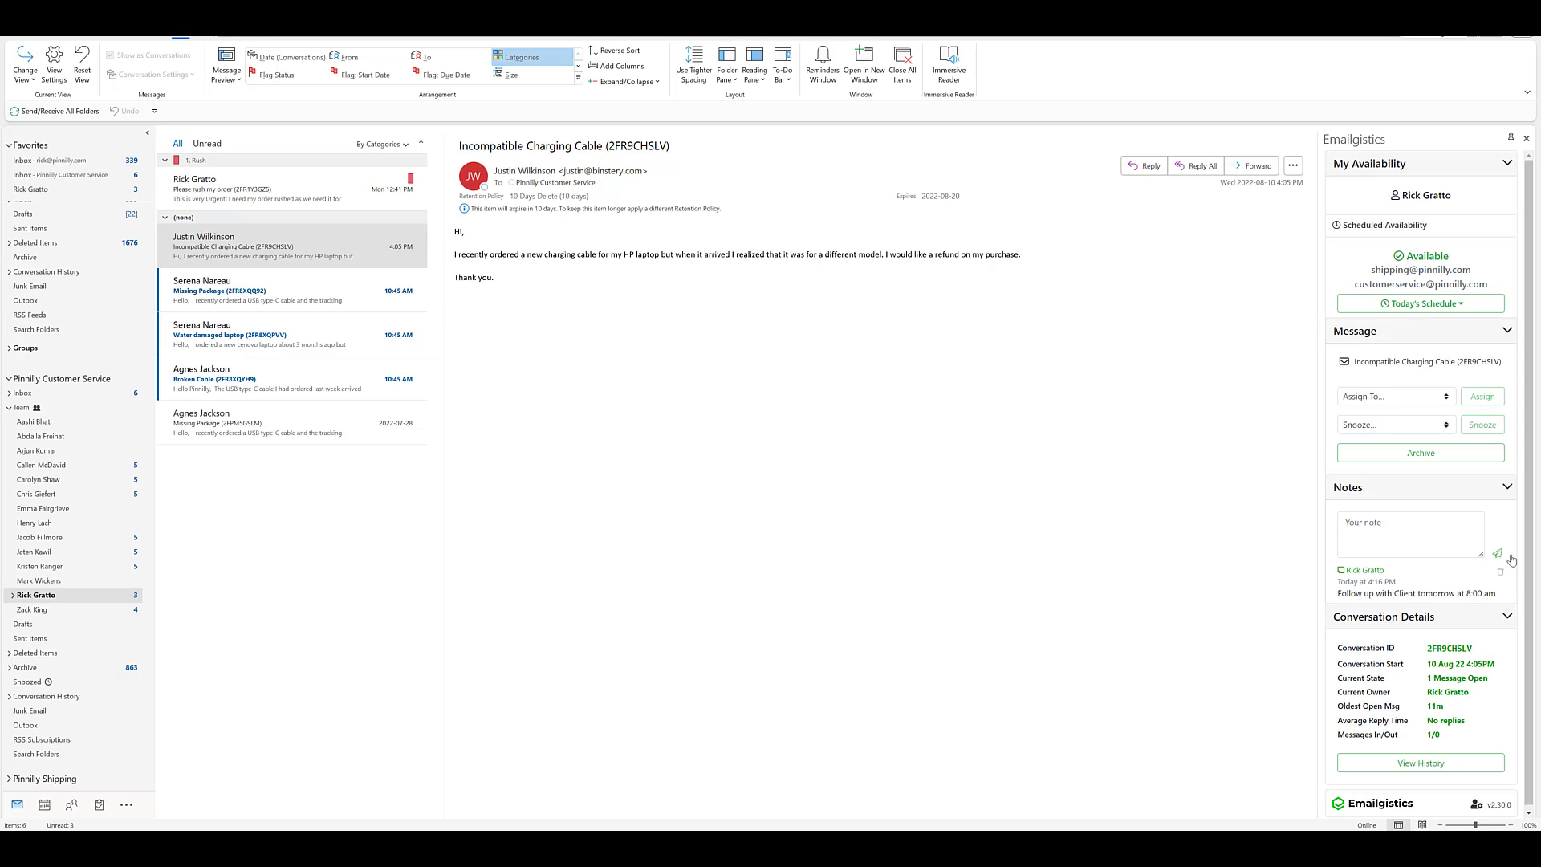
# Snooze the charging cable email with the 'Until tomorrow morning' option
pyautogui.click(1440, 432)
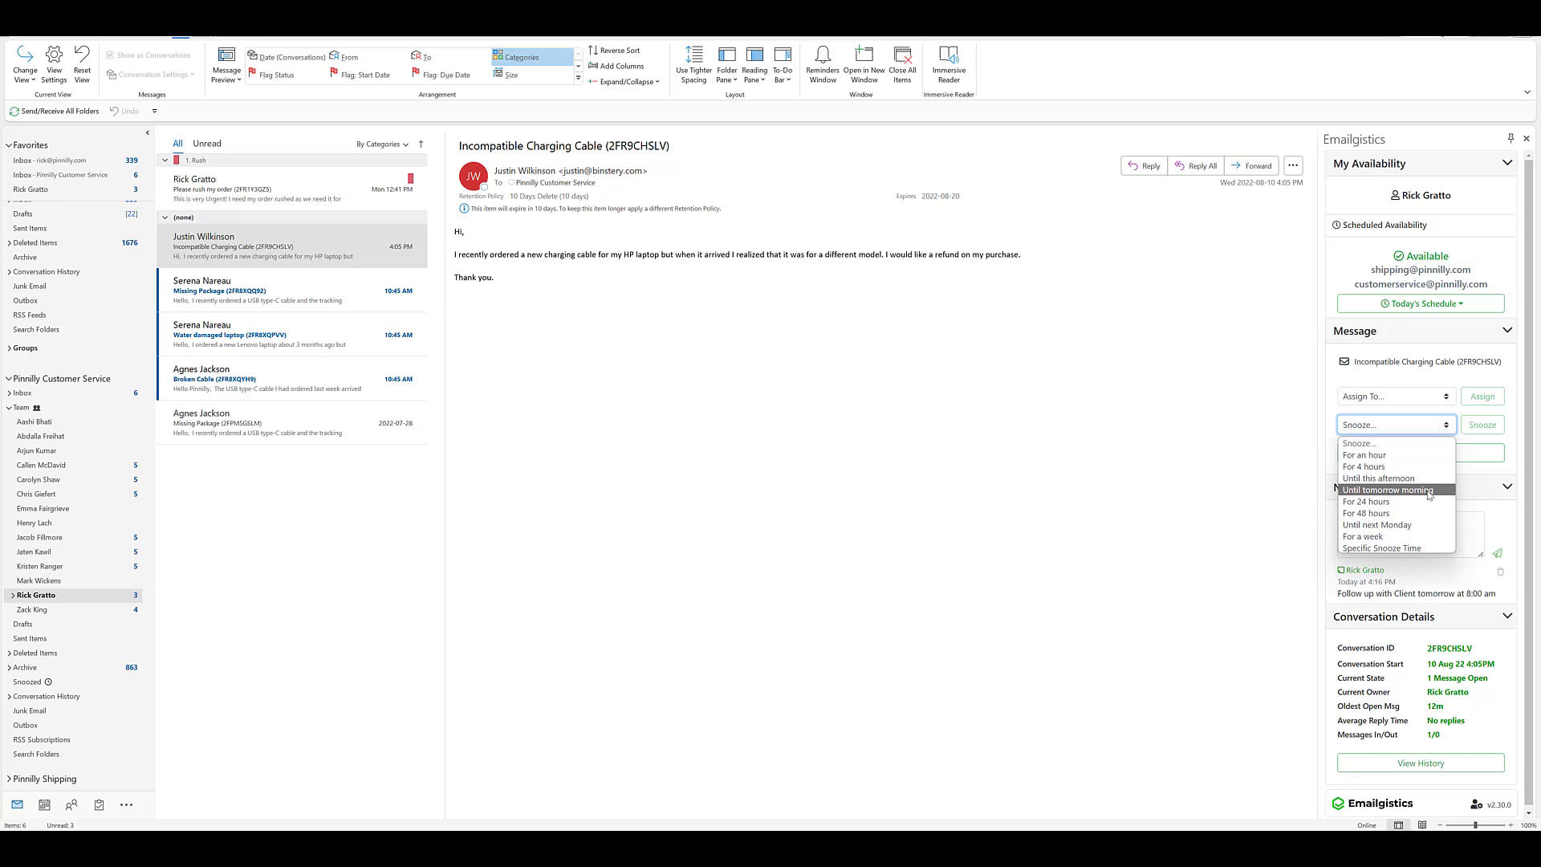
pyautogui.click(1389, 550)
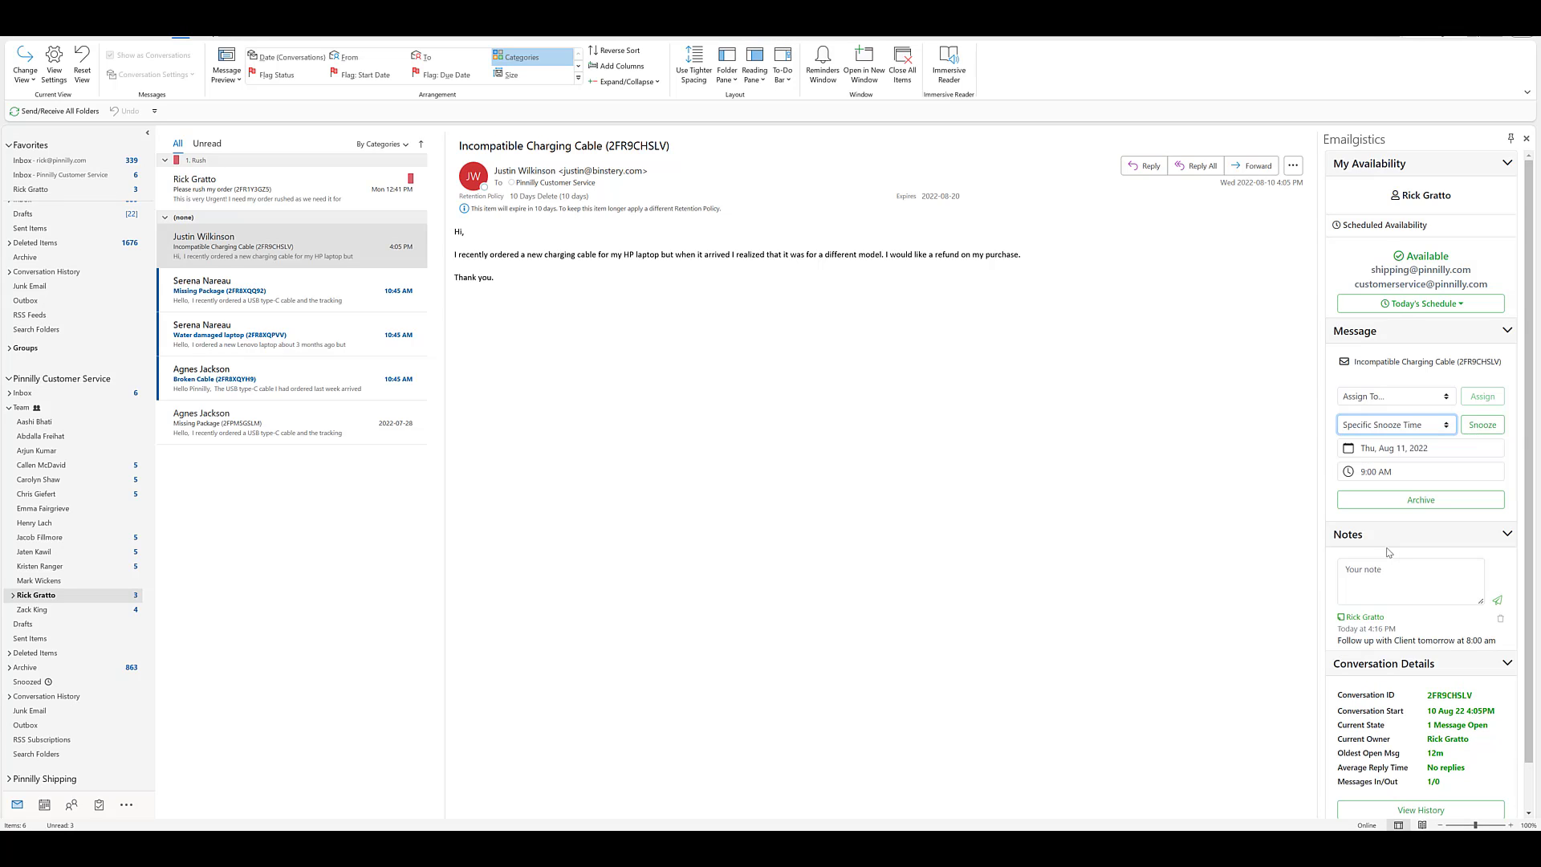
pyautogui.click(1396, 430)
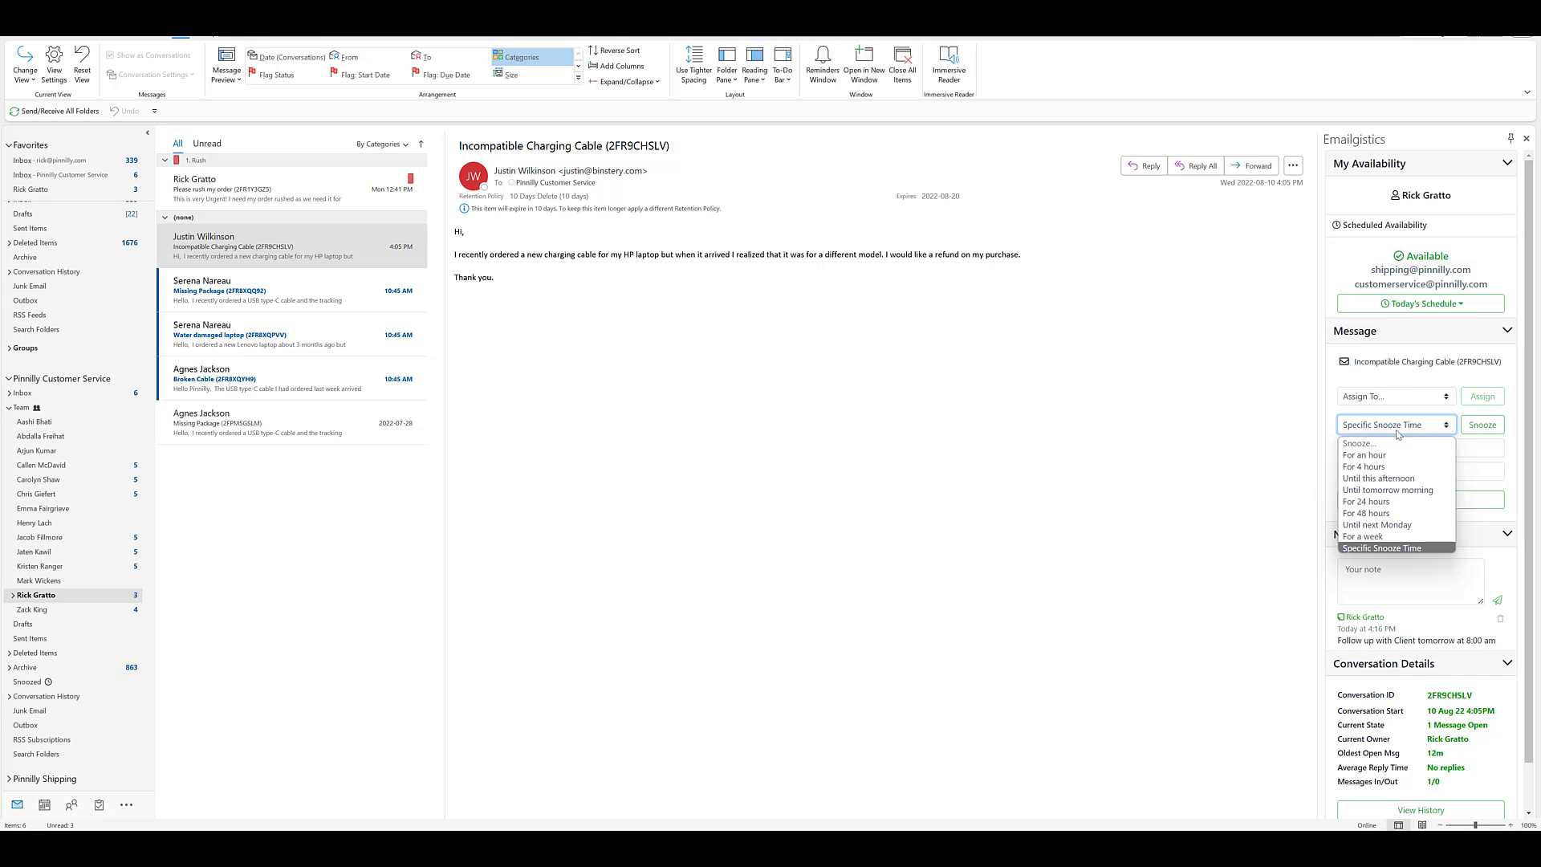
pyautogui.click(1401, 491)
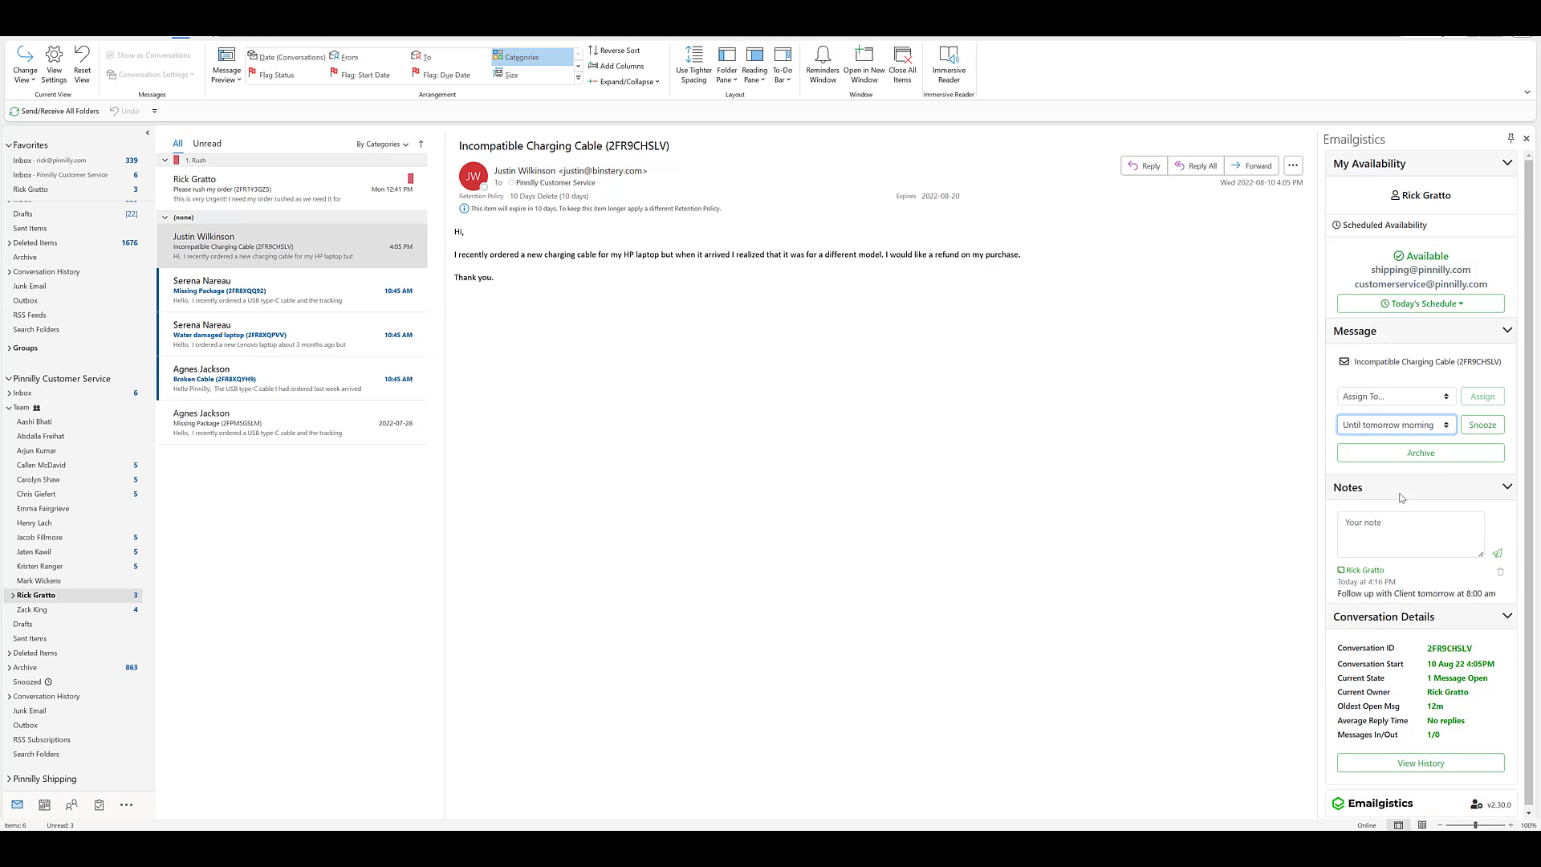
pyautogui.click(1487, 425)
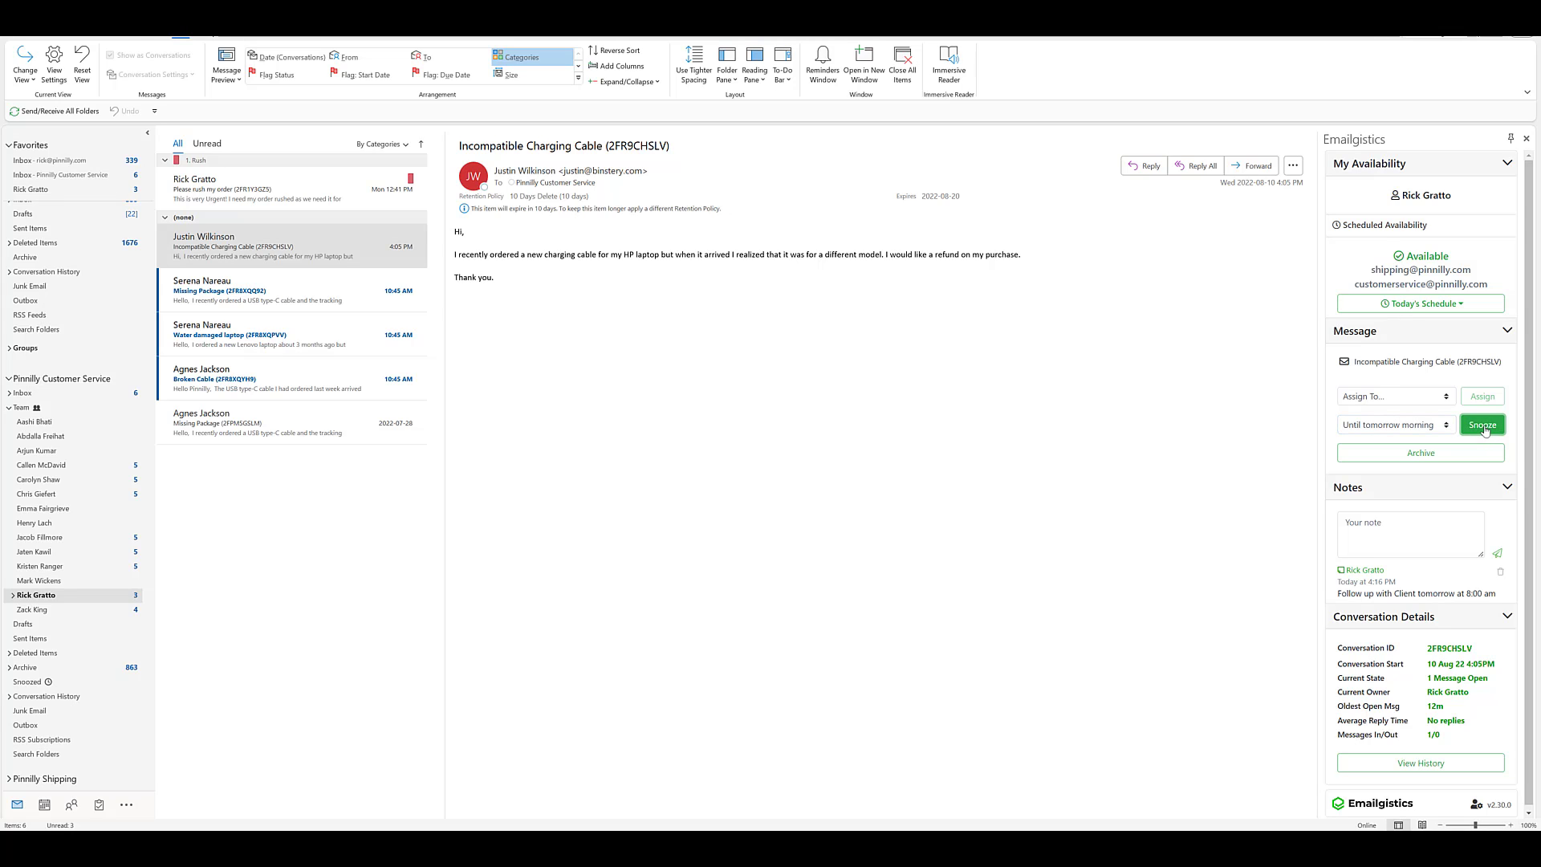
# Unsnooze the charging cable email from the Snoozed folder and reselect it in the agent's team folder
pyautogui.click(69, 682)
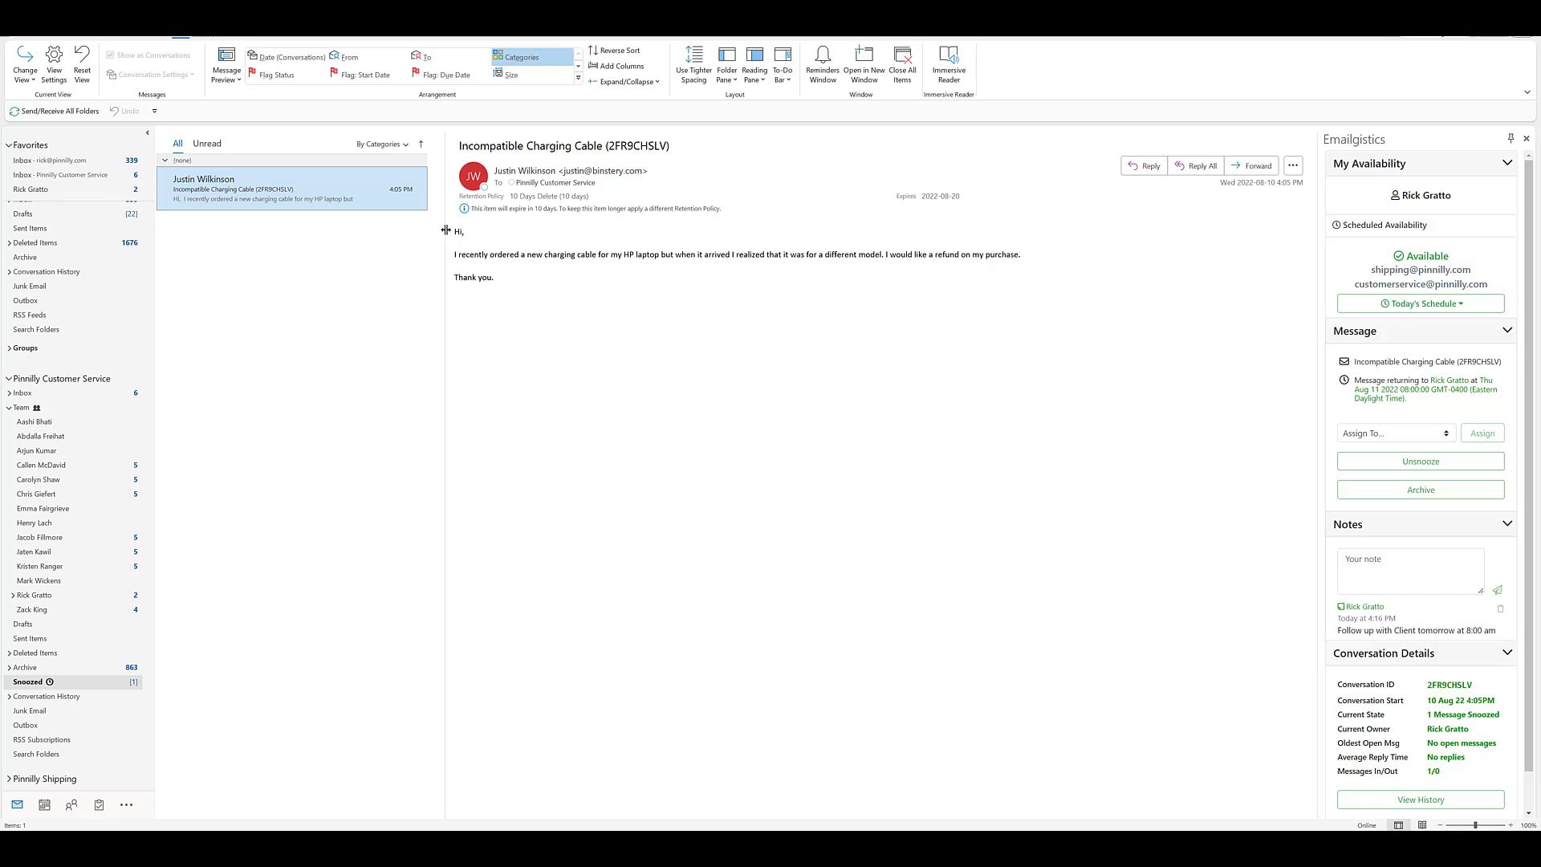
pyautogui.click(1391, 470)
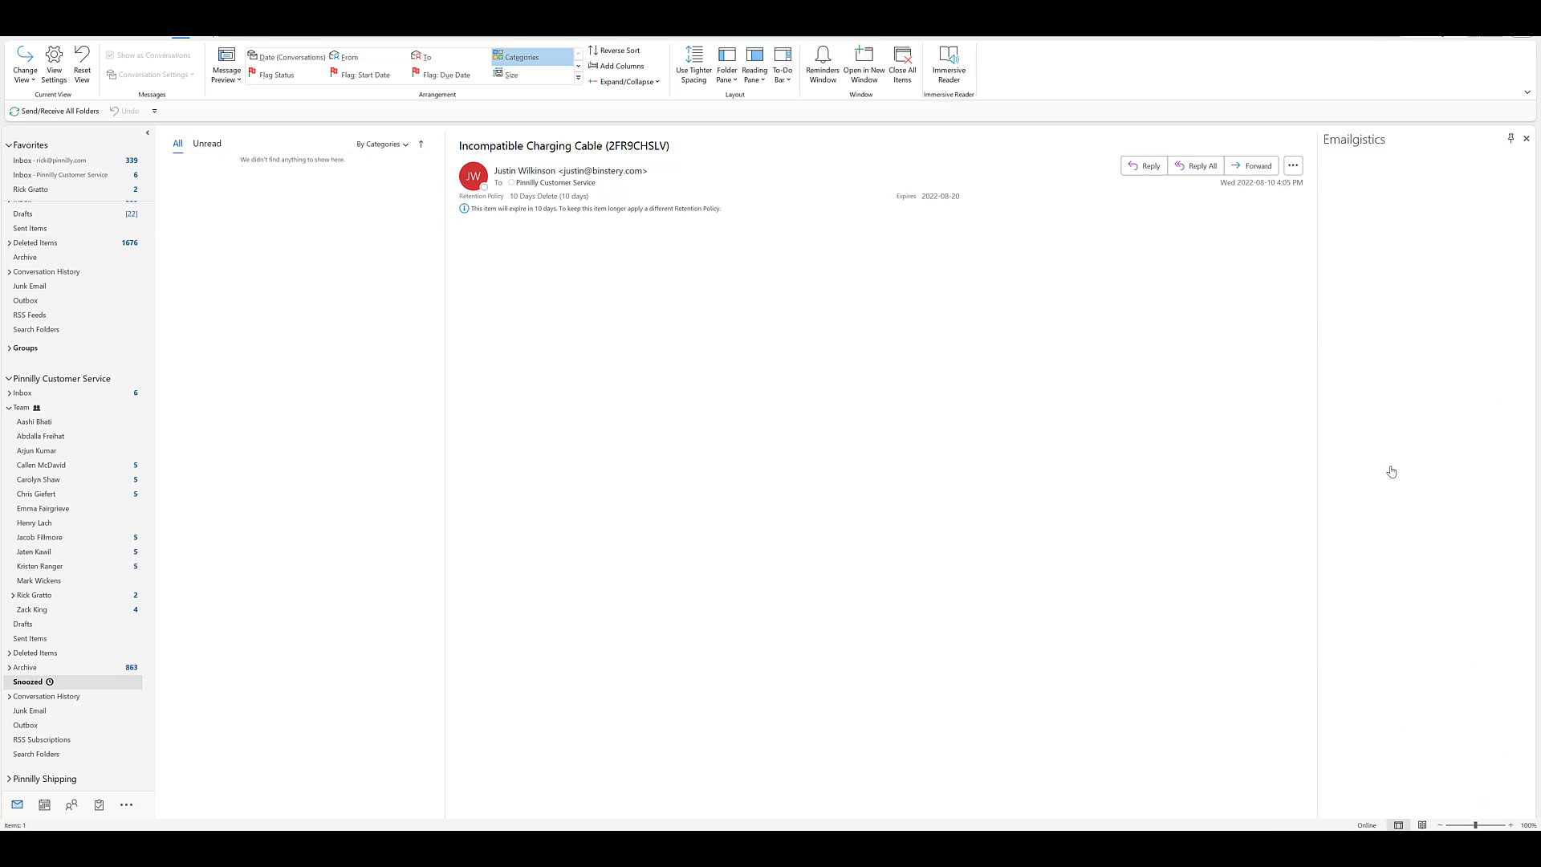
pyautogui.click(117, 598)
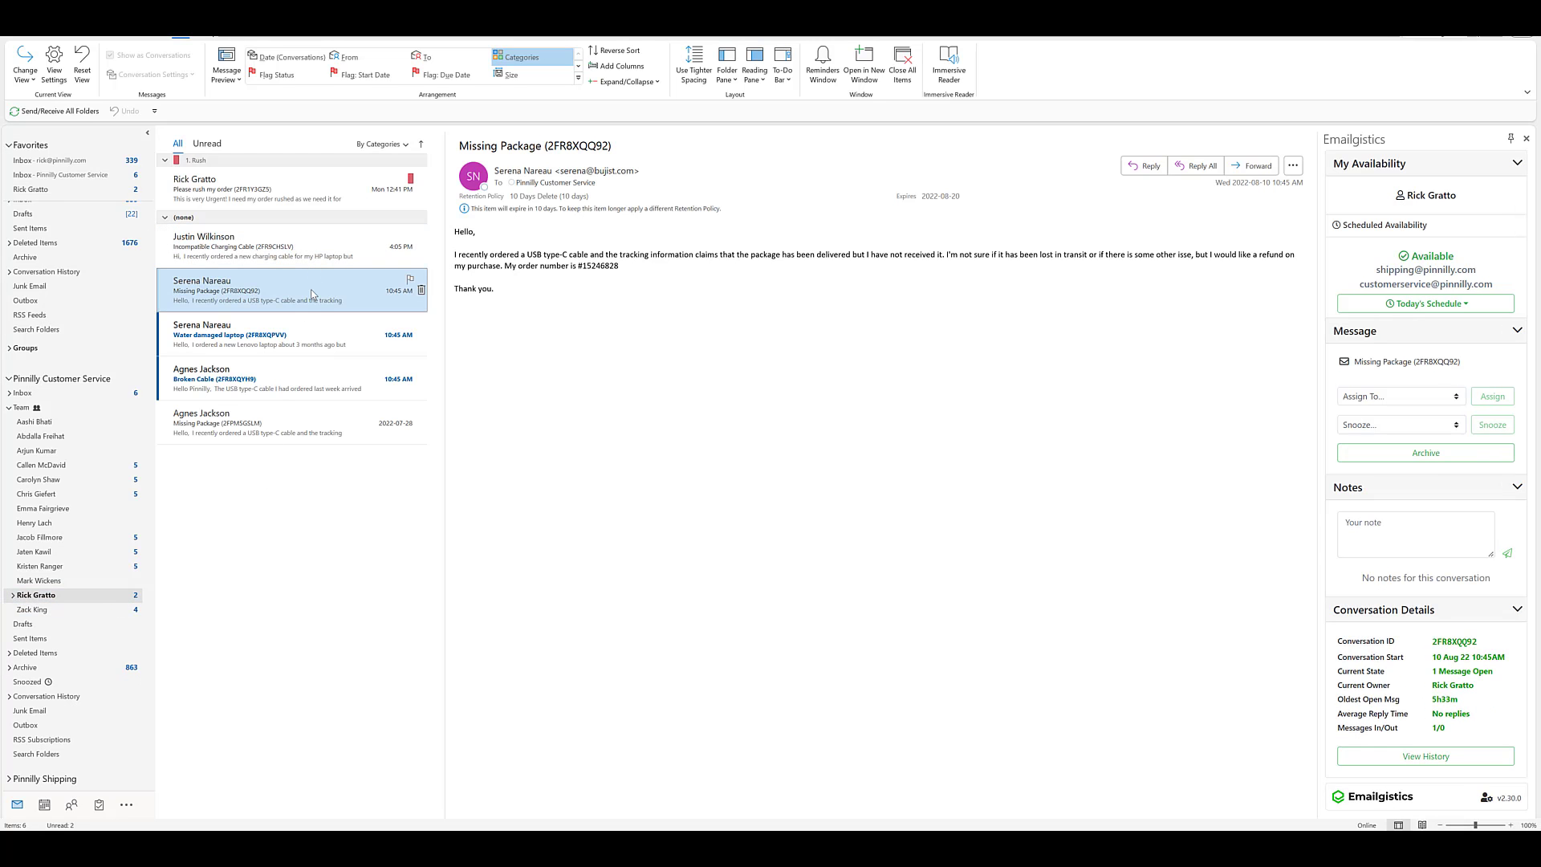
pyautogui.press('Up')
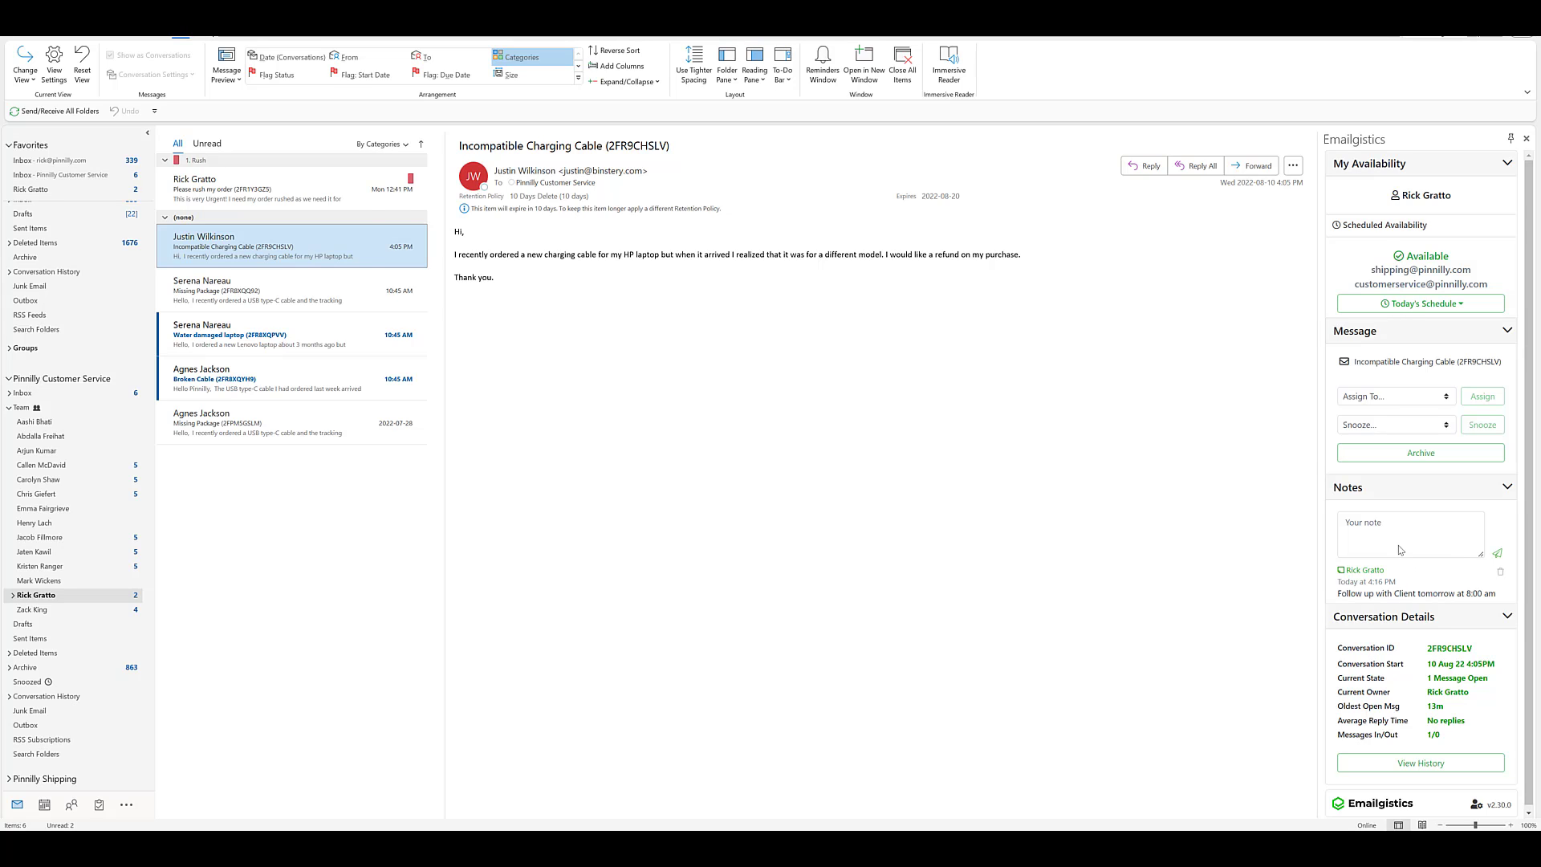
pyautogui.scroll(-1, 1397, 661)
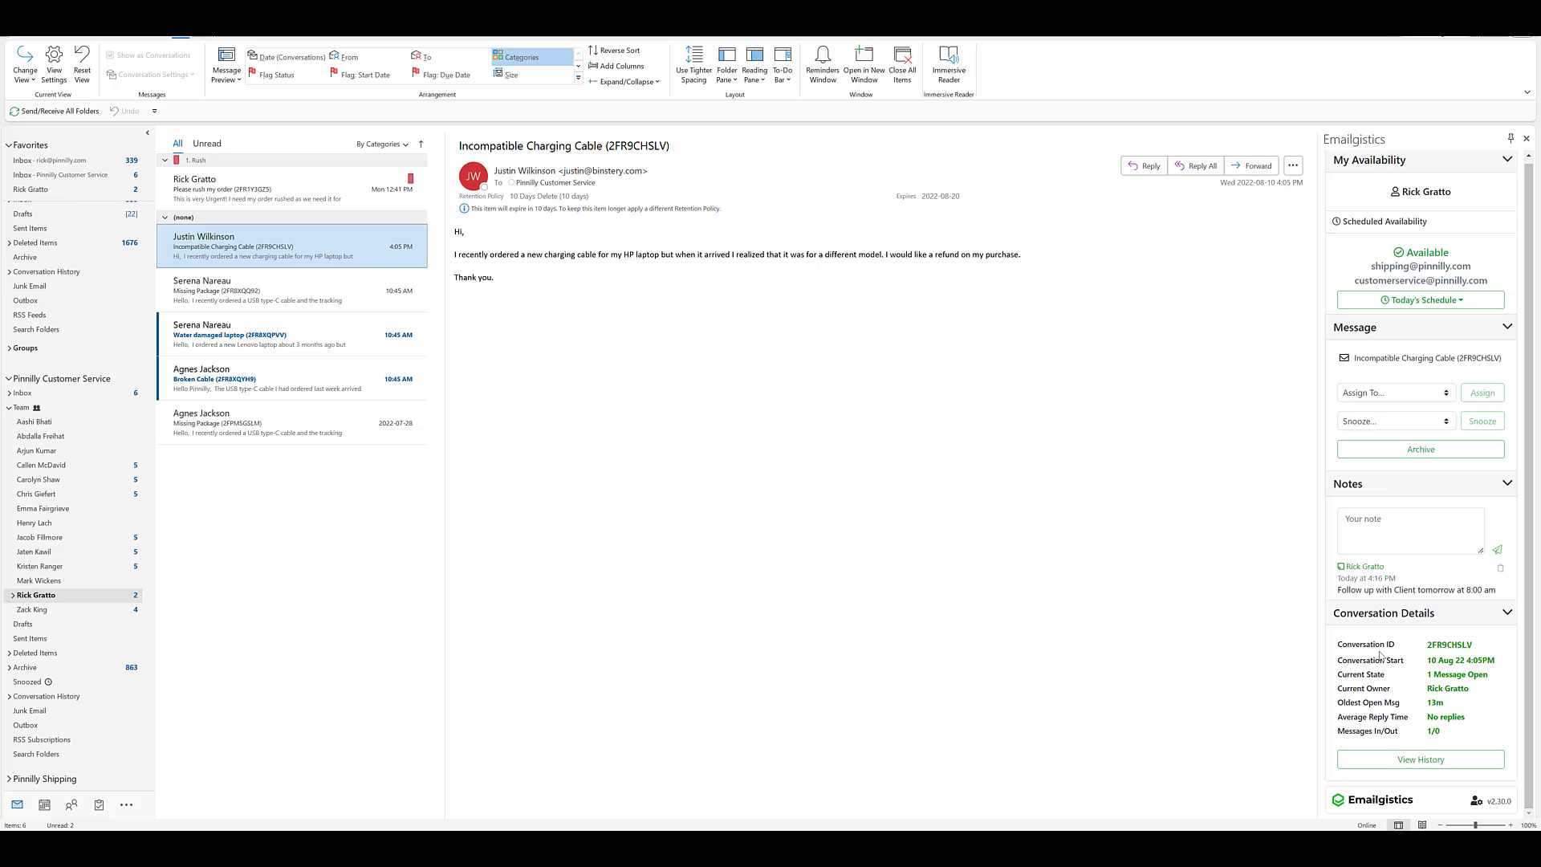
pyautogui.doubleClick(1432, 647)
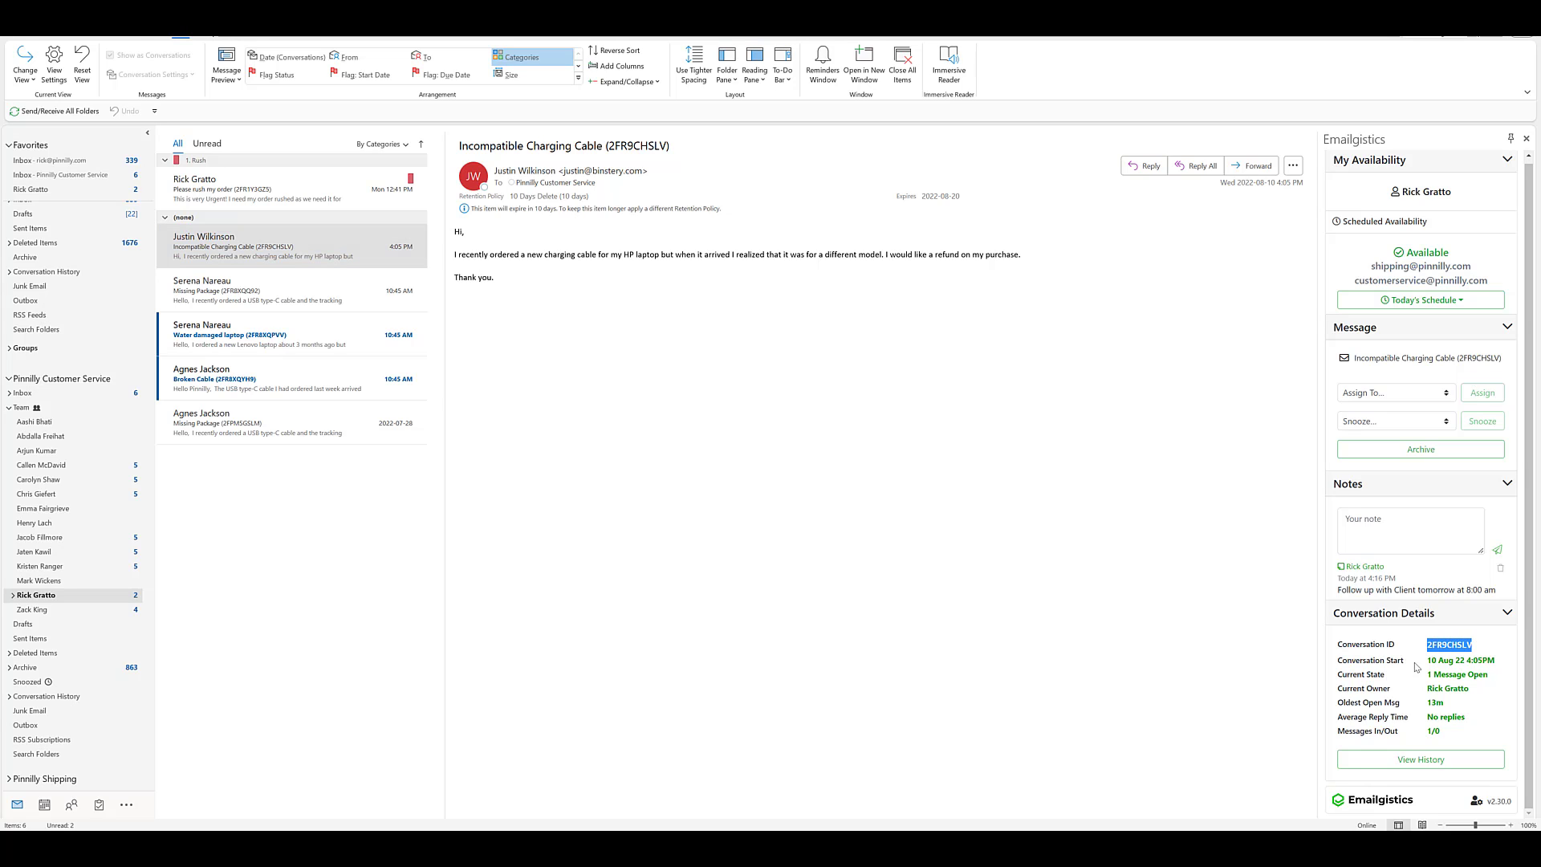
pyautogui.click(1449, 665)
pyautogui.moveTo(1449, 665); pyautogui.dragTo(1485, 732)
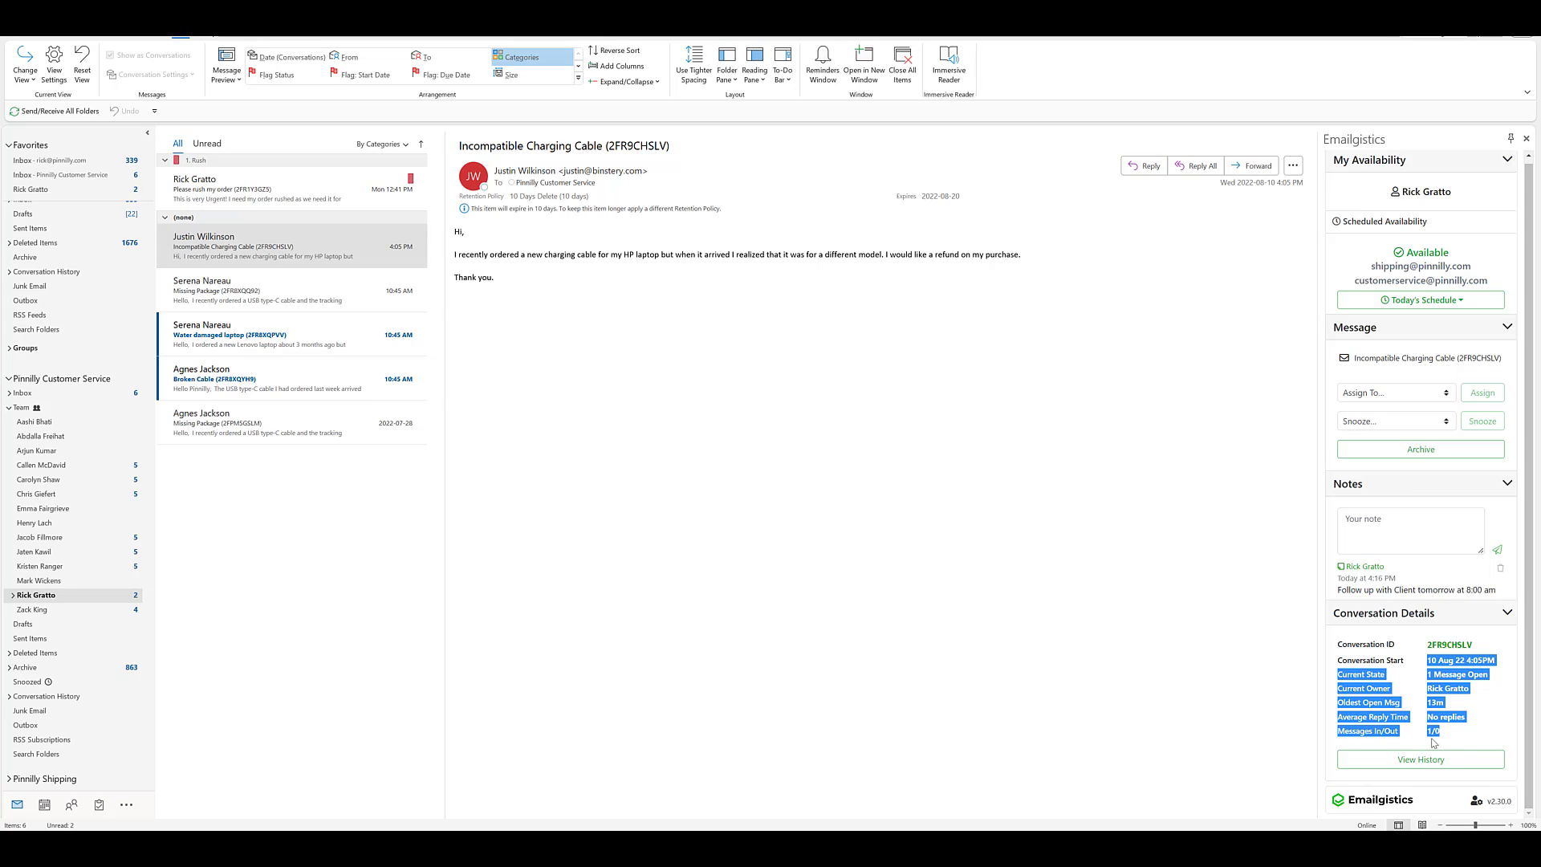
pyautogui.click(1457, 737)
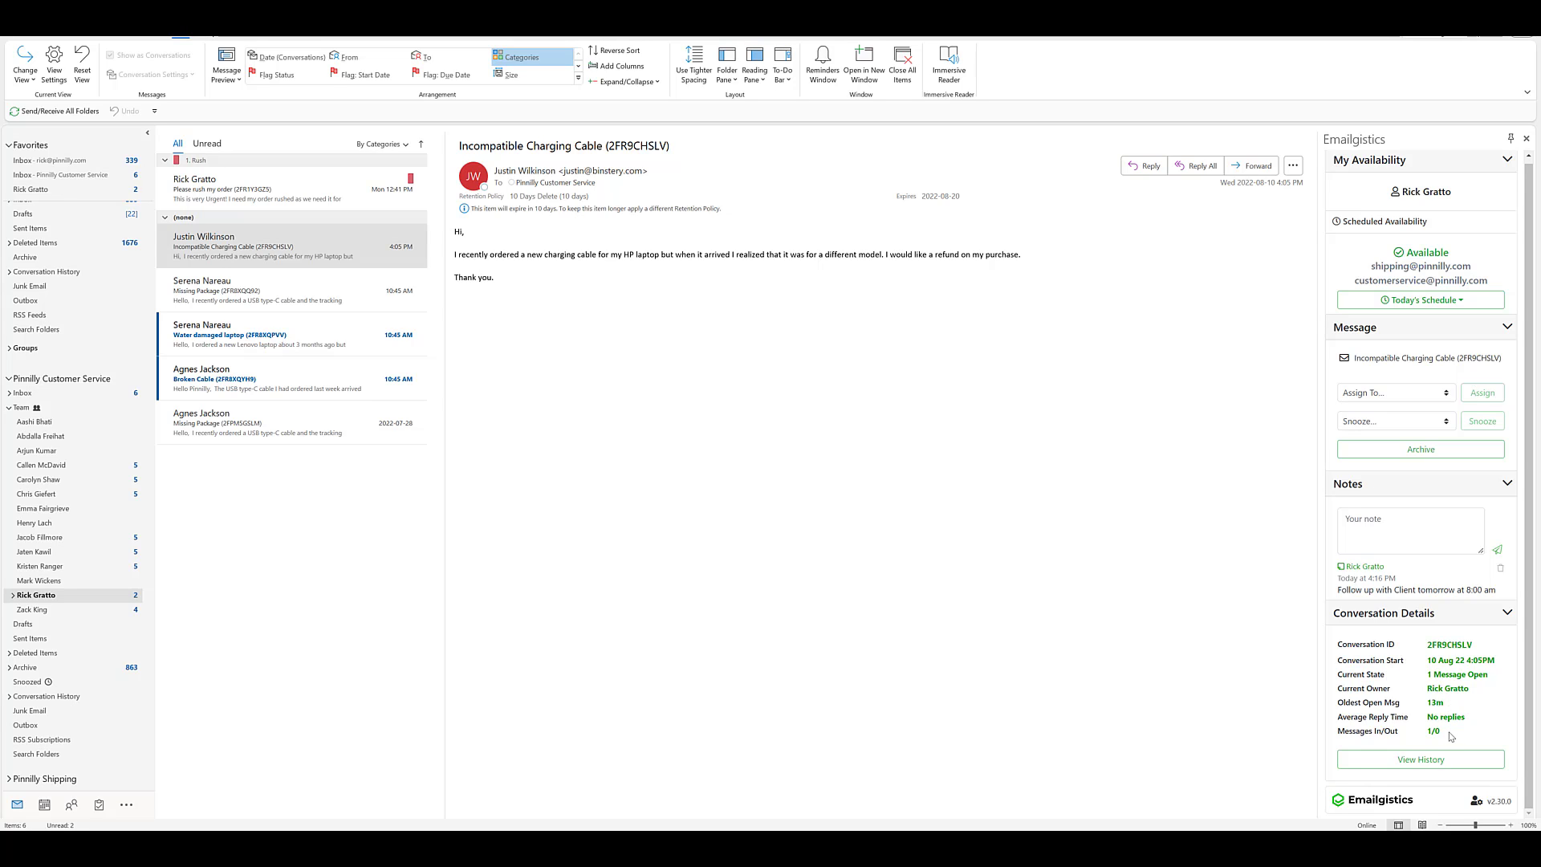
# Open the conversation's View History page and inspect the first assignment entry
pyautogui.click(1415, 760)
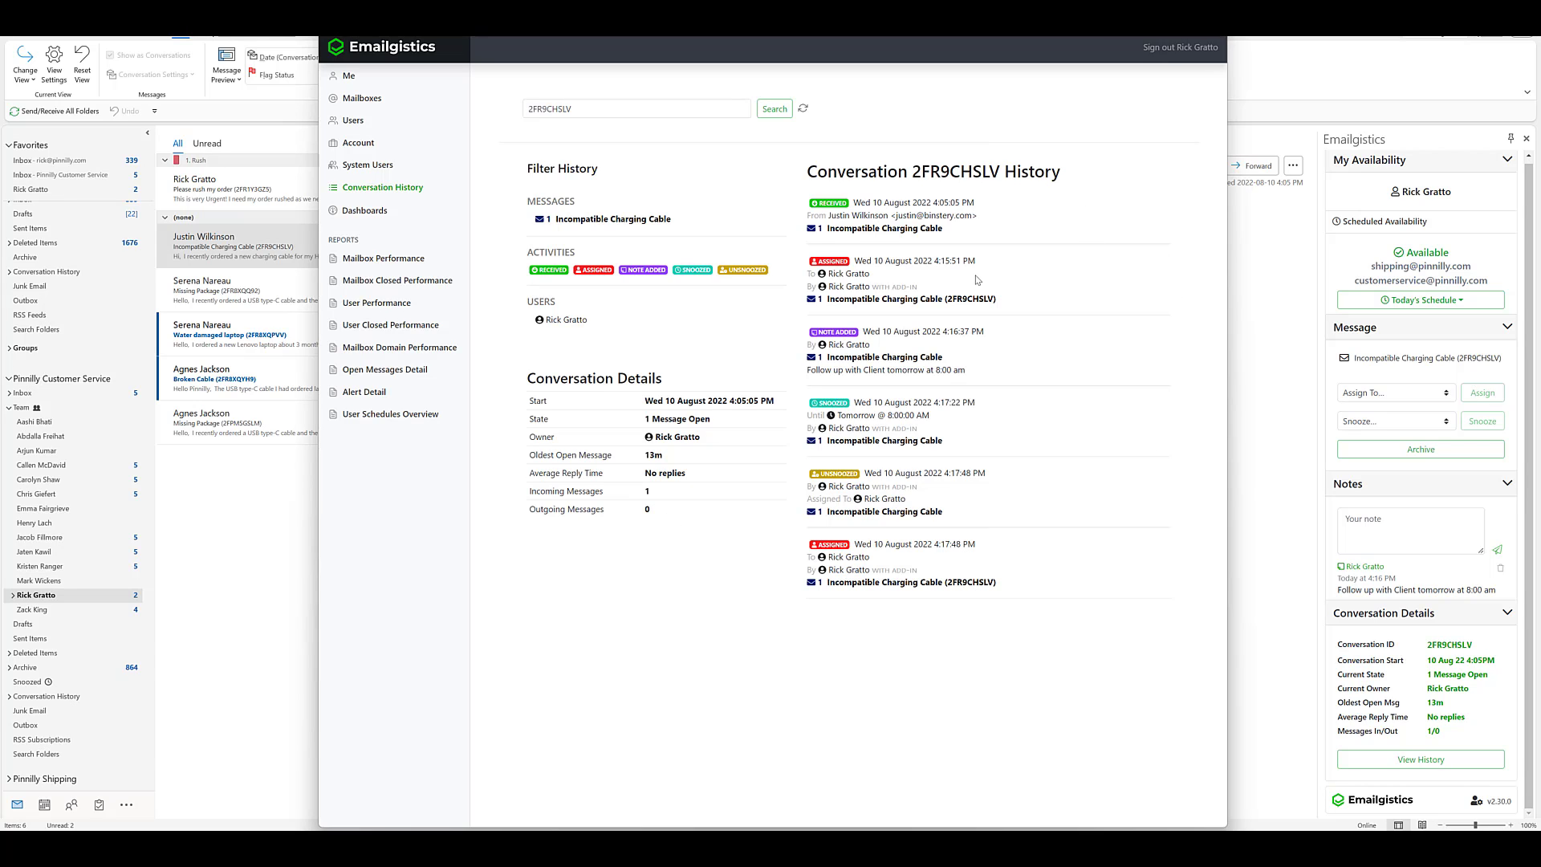
pyautogui.moveTo(918, 287); pyautogui.dragTo(871, 288)
pyautogui.click(923, 278)
# Filter the history by RECEIVED, ASSIGNED and NOTE ADDED events, then clear the filters
pyautogui.click(562, 273)
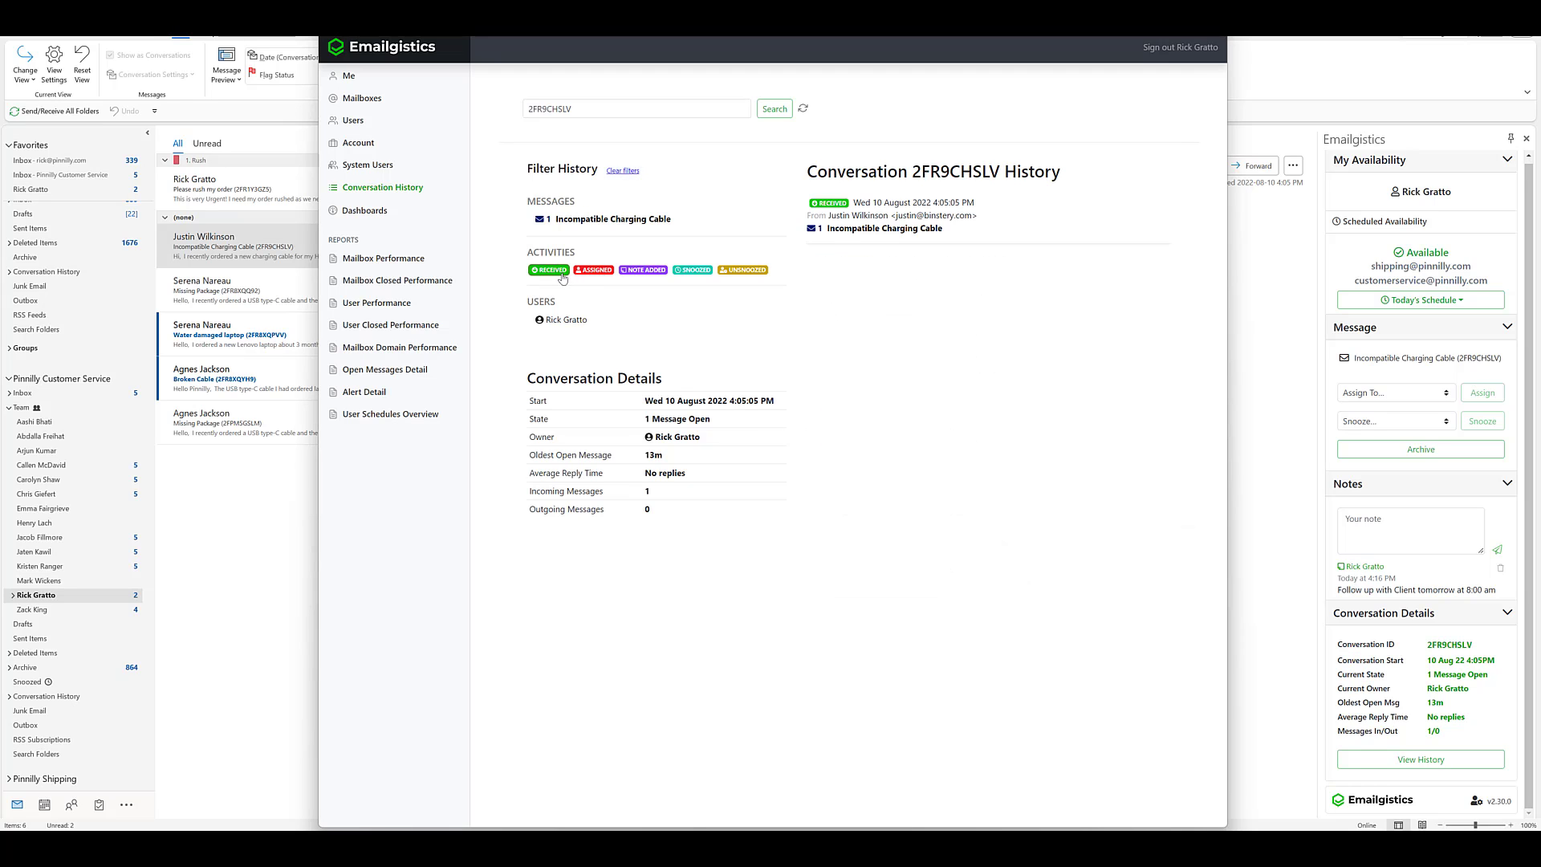
pyautogui.click(588, 271)
pyautogui.click(640, 272)
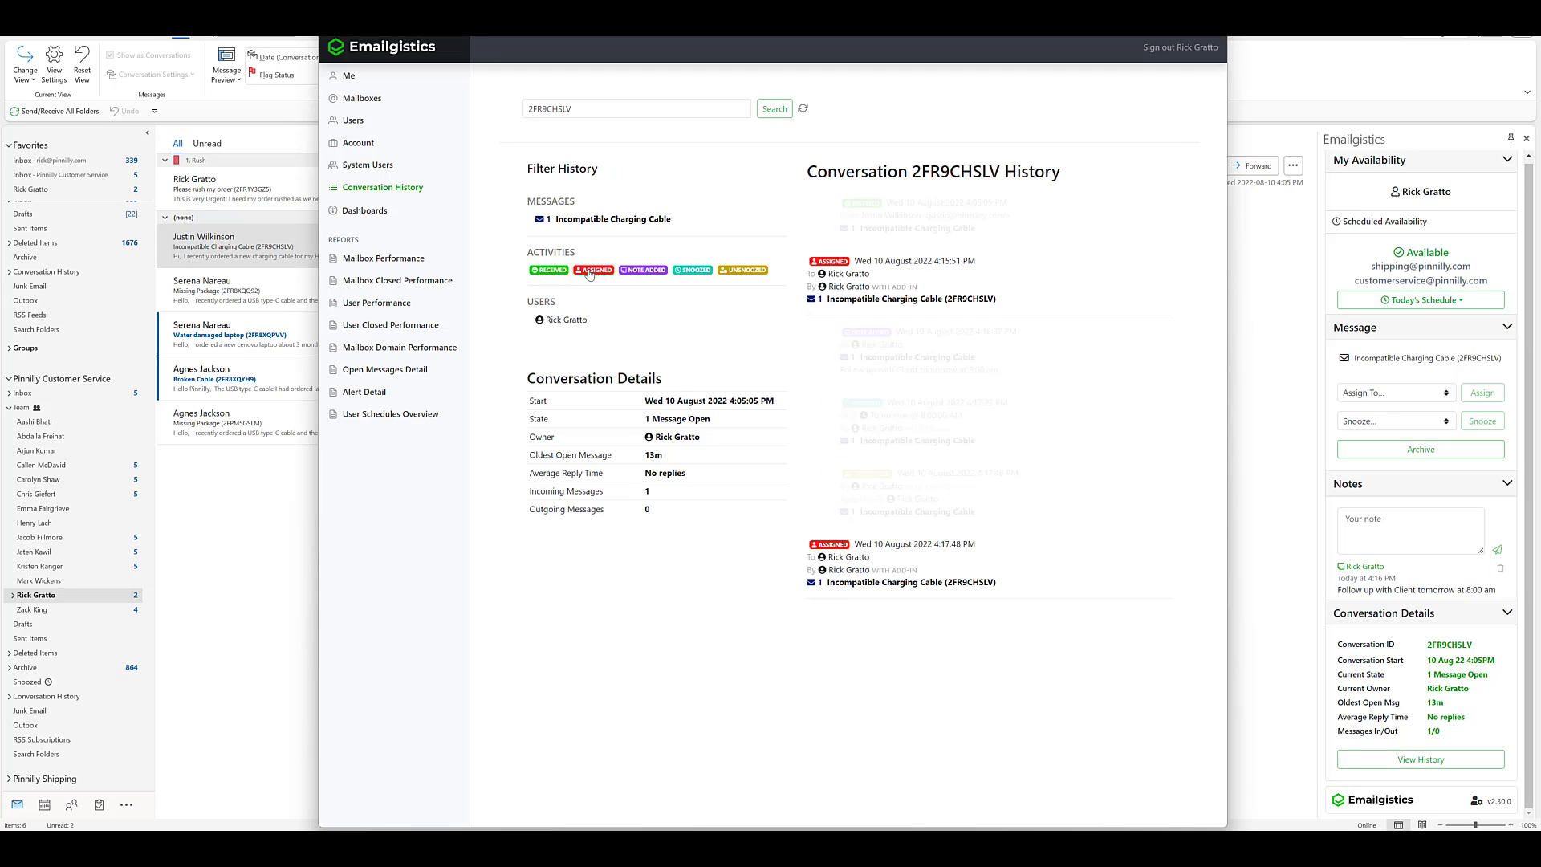
pyautogui.click(640, 271)
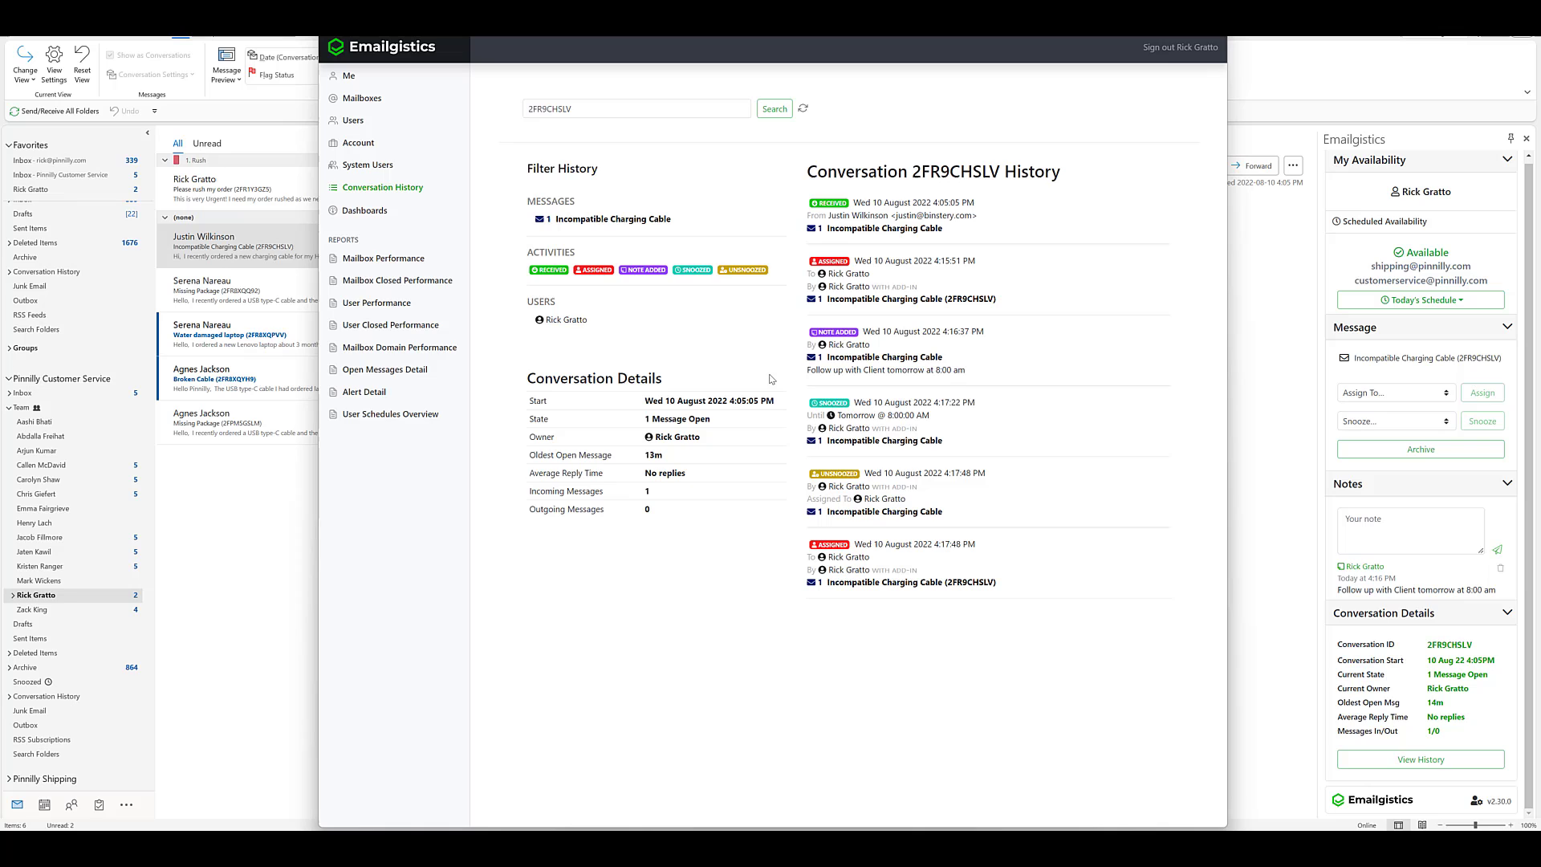
# View the original charging cable message from the history using the first account, then return to Outlook
pyautogui.click(885, 359)
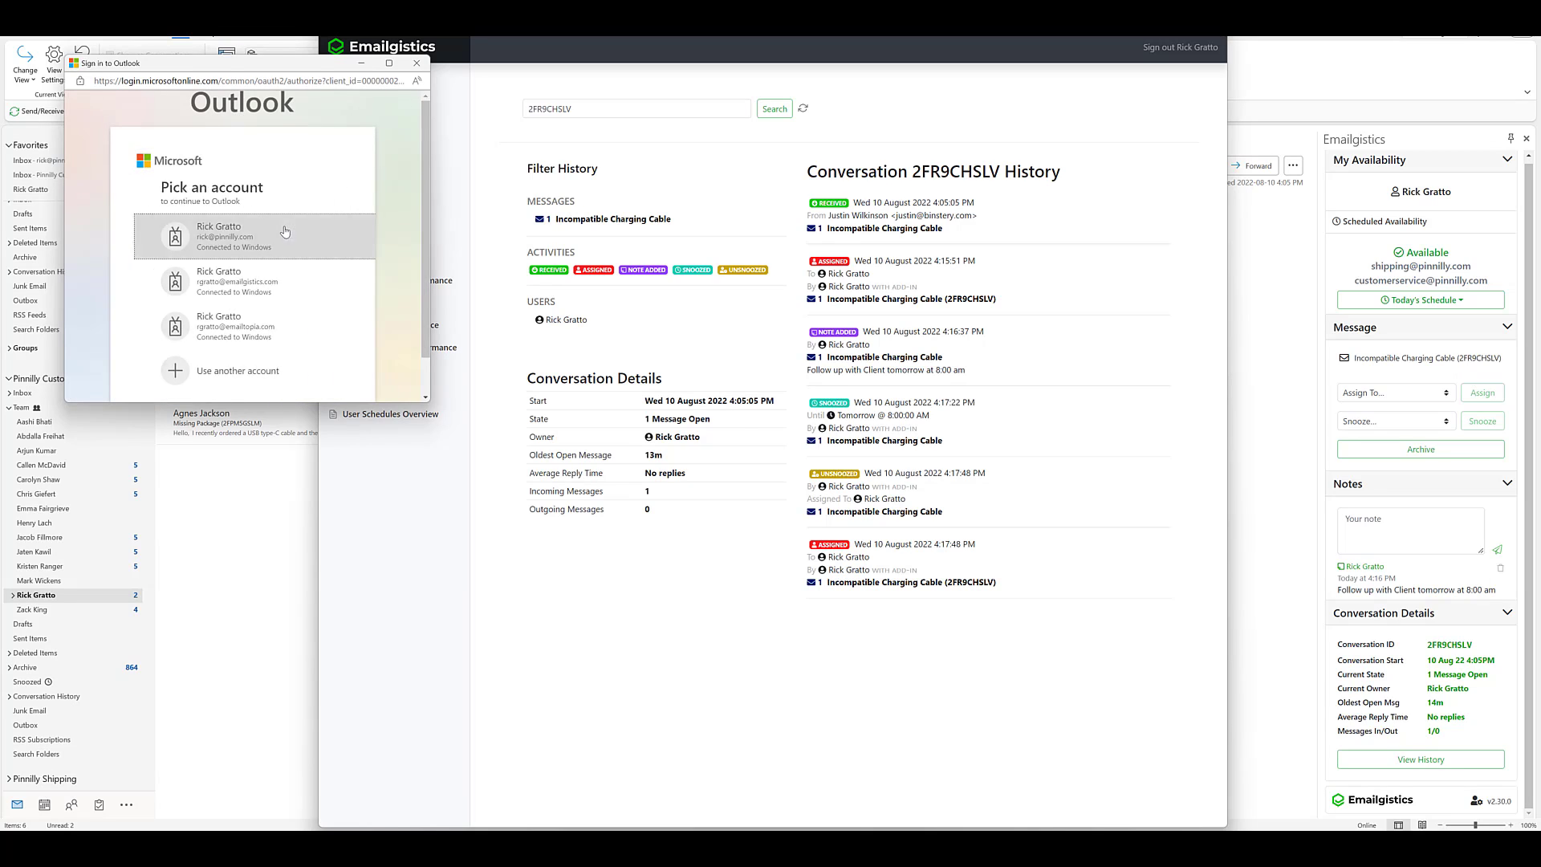
pyautogui.click(282, 241)
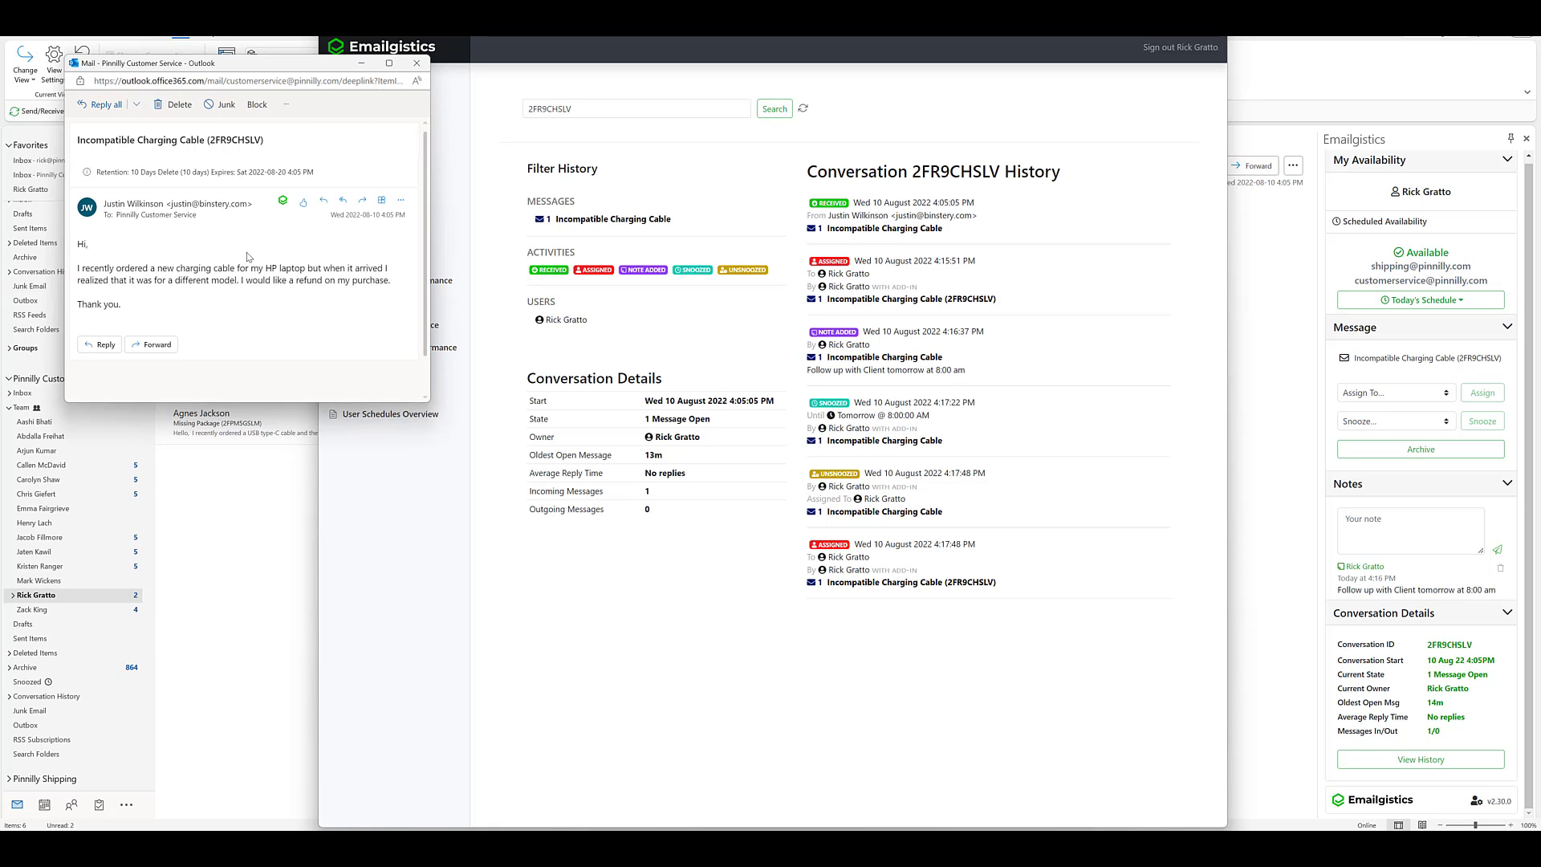
pyautogui.click(1339, 318)
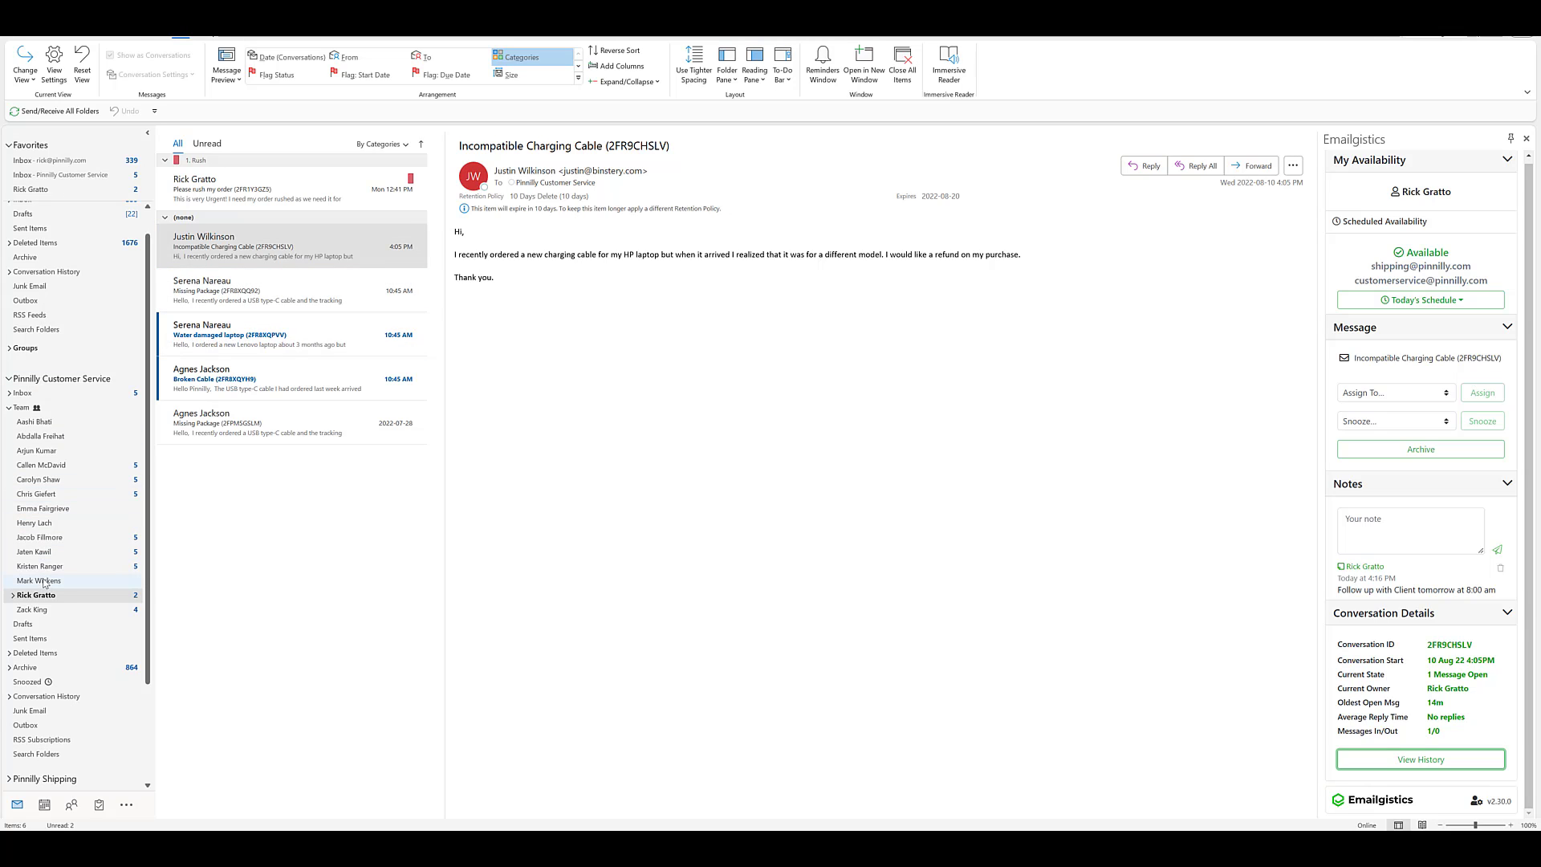
# Reassign the conversation to another teammate, open their folder, and confirm the change in its history
pyautogui.click(1370, 394)
pyautogui.click(1360, 585)
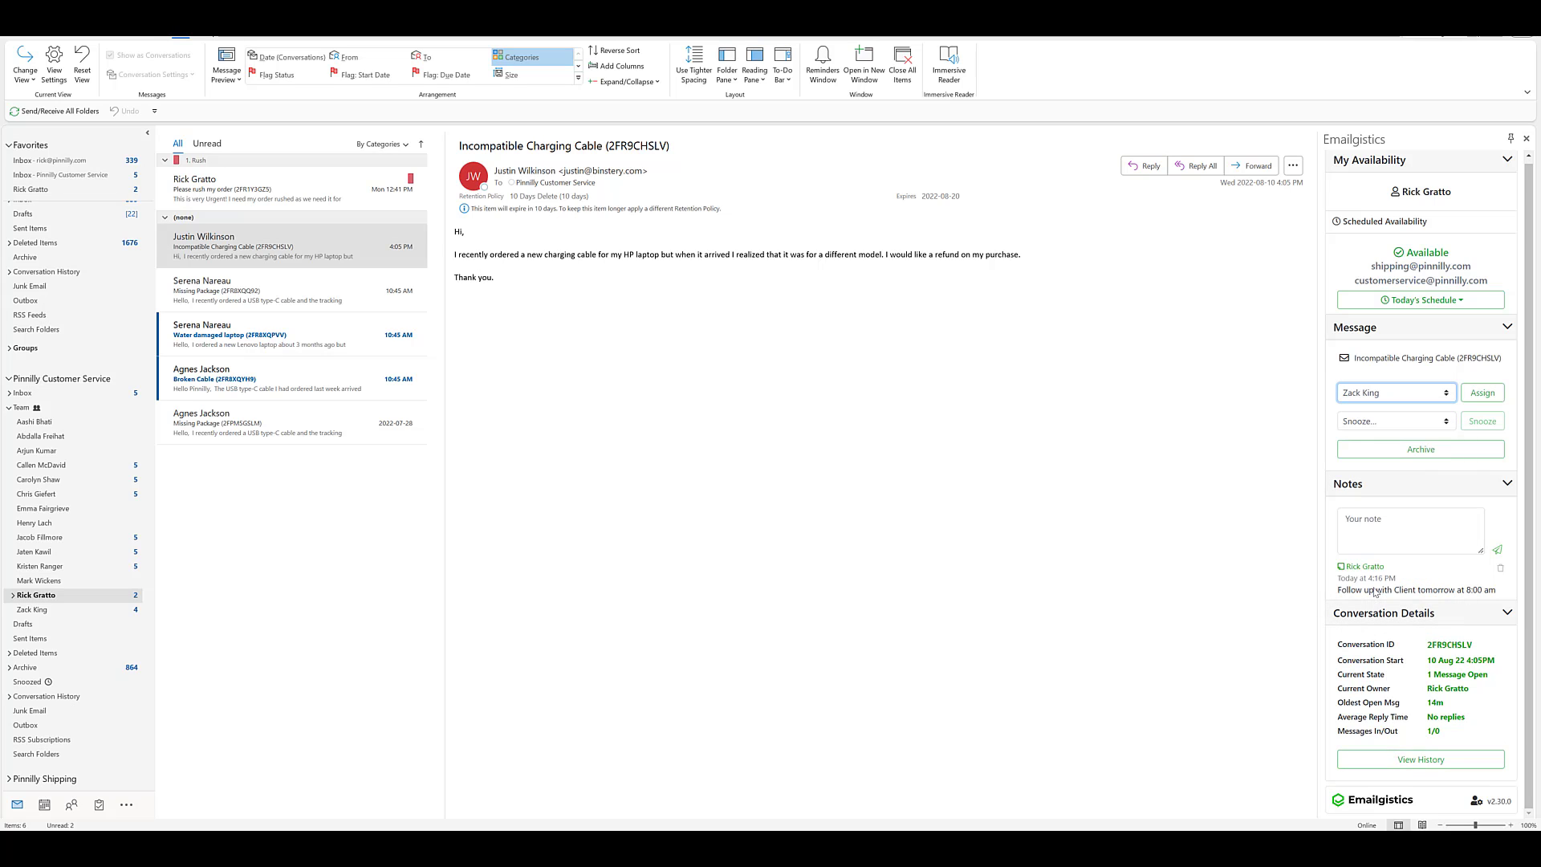
pyautogui.click(1483, 393)
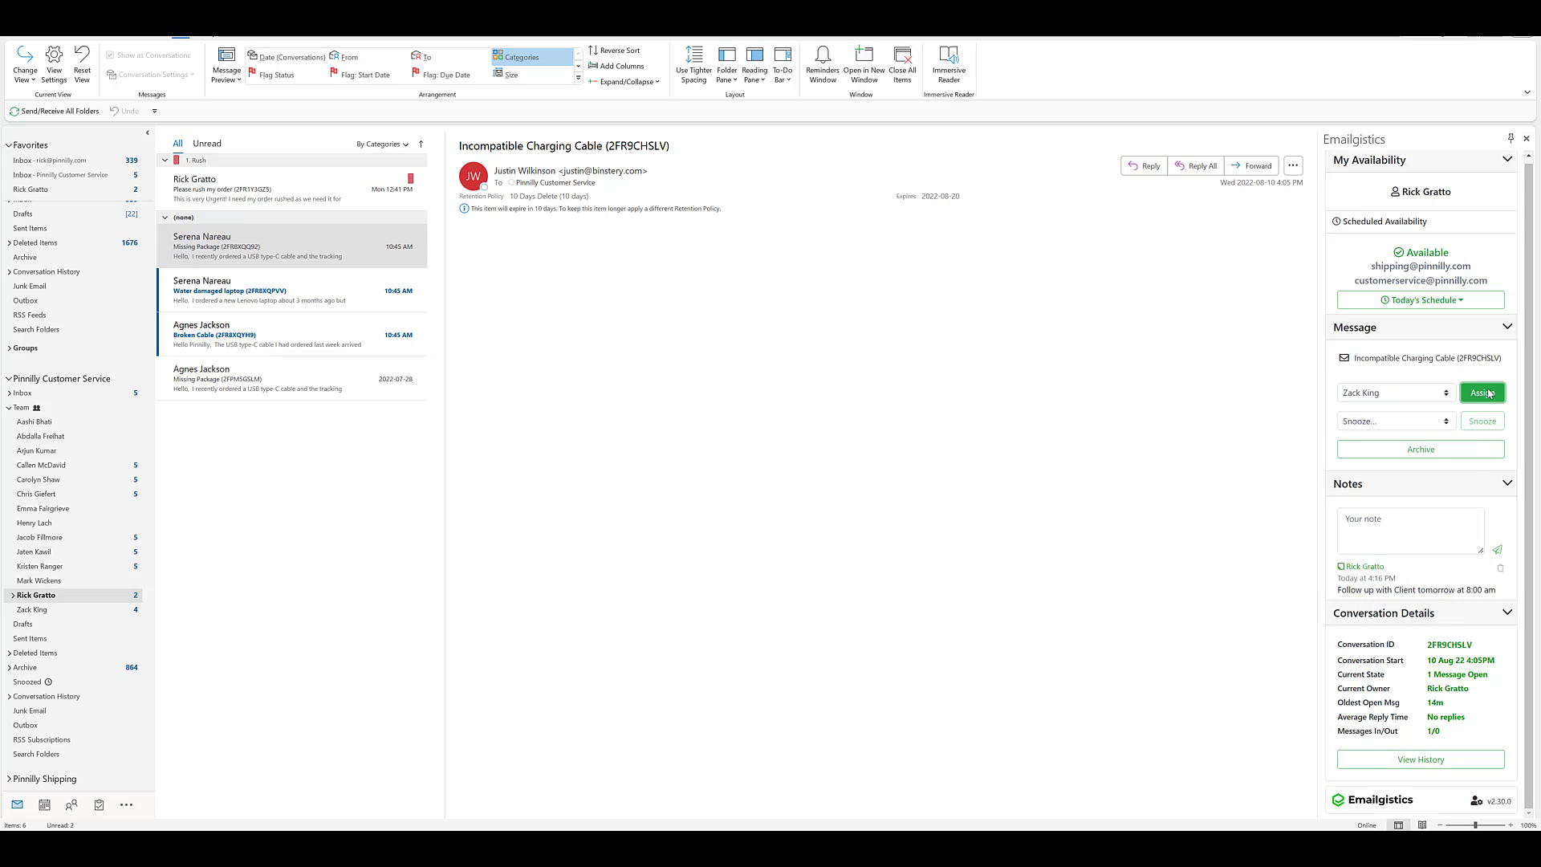
pyautogui.click(108, 614)
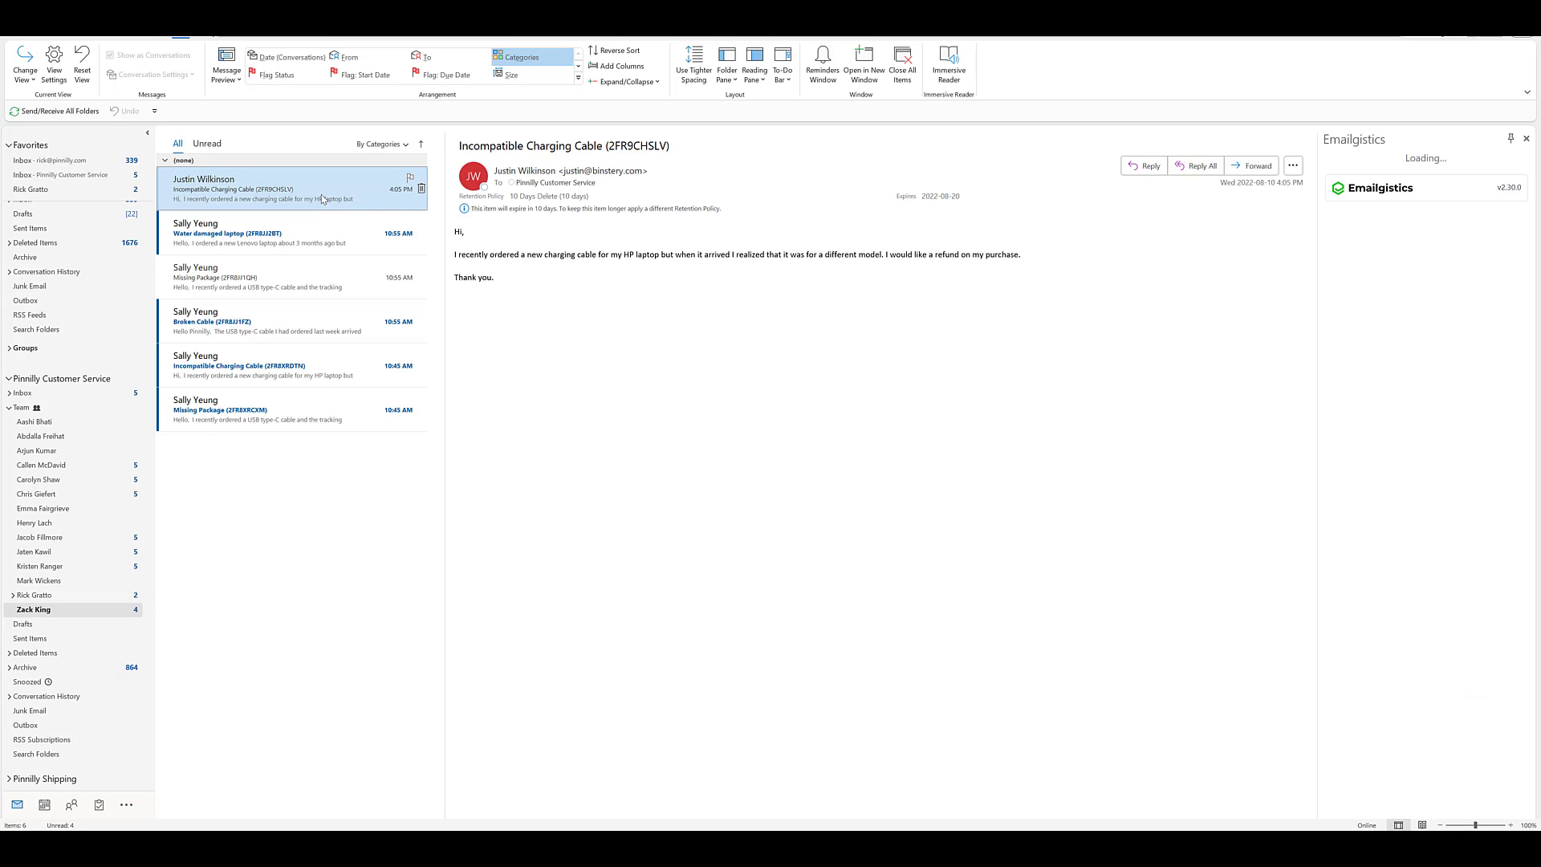
pyautogui.doubleClick(322, 198)
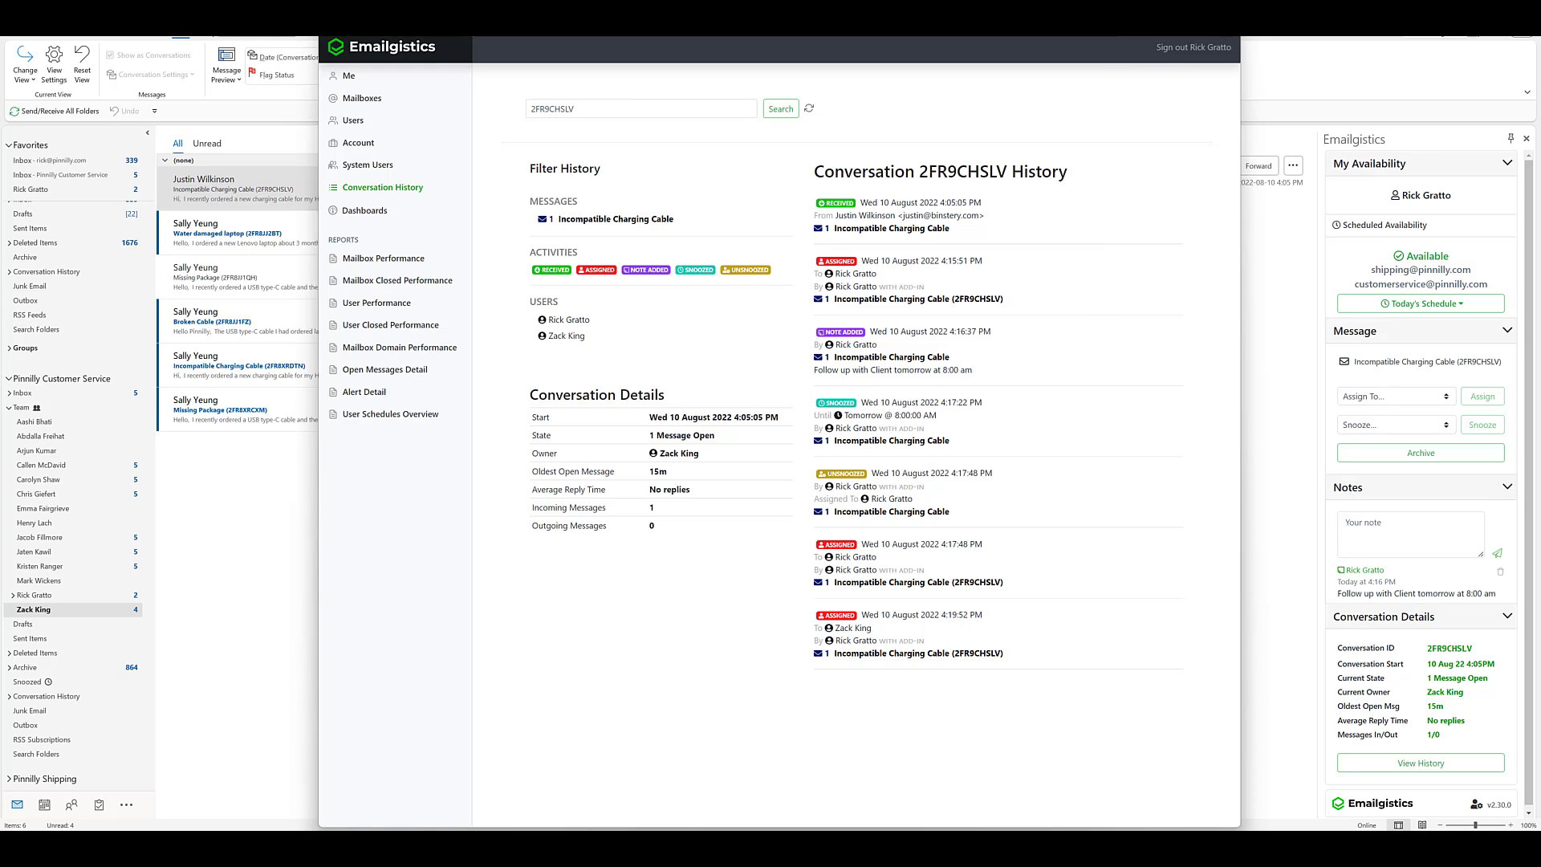
pyautogui.hotkey('alt', 'F4')
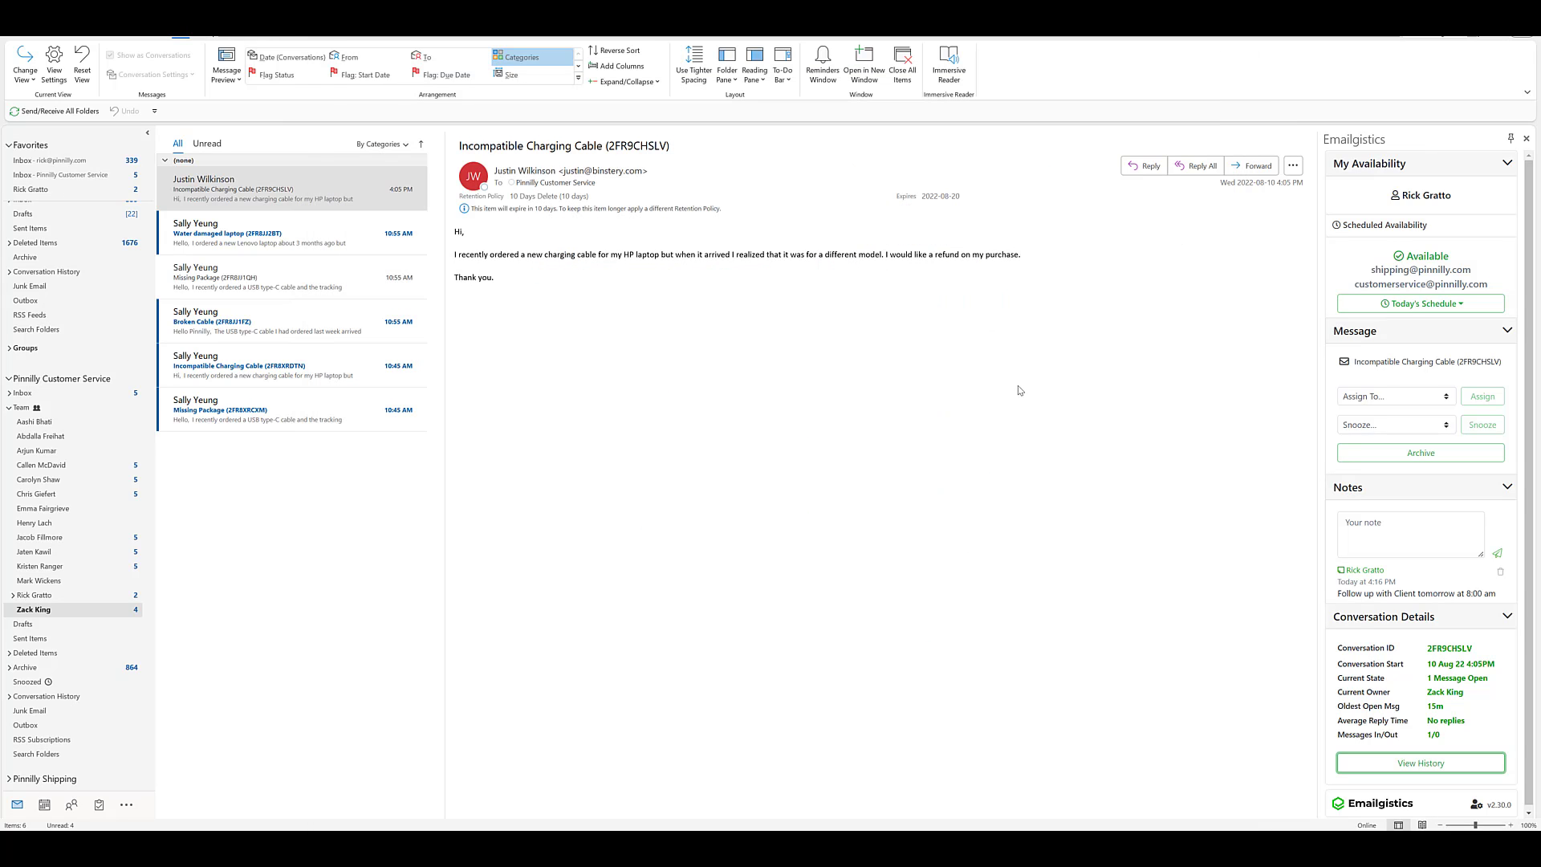